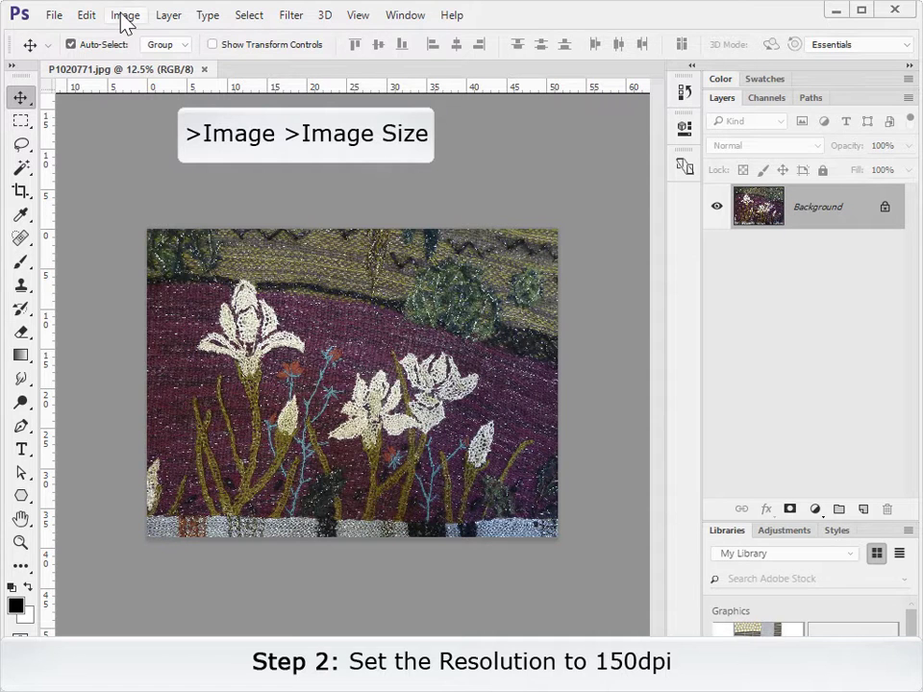
# Set the iris photo to 150 pixels/inch with resampling off, keeping 3648 × 2736 pixels.
pyautogui.click(119, 16)
pyautogui.click(181, 209)
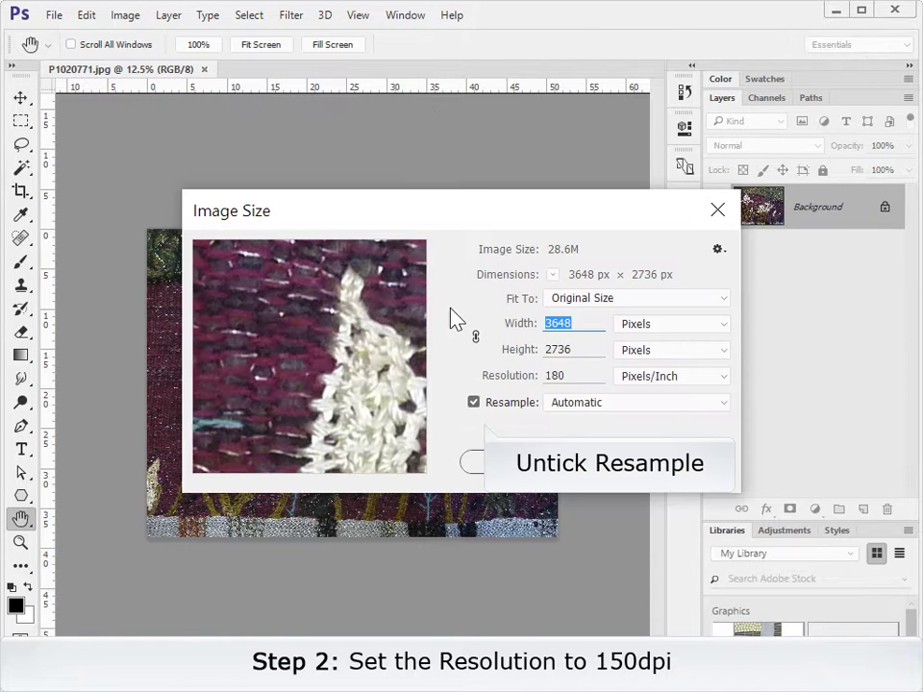
pyautogui.click(473, 402)
pyautogui.doubleClick(567, 376)
pyautogui.write('150')
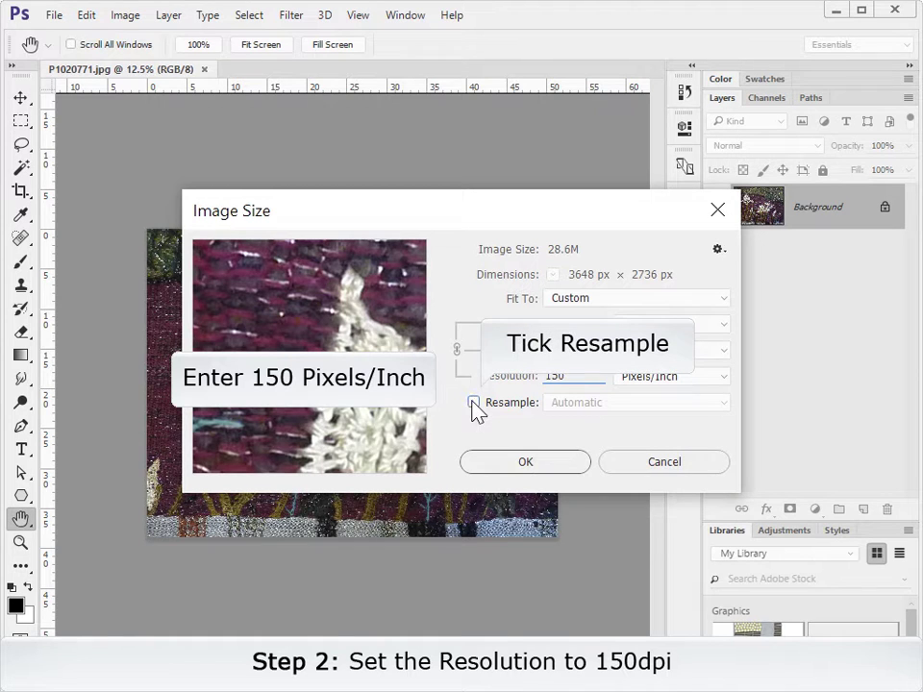
pyautogui.click(473, 402)
pyautogui.click(534, 461)
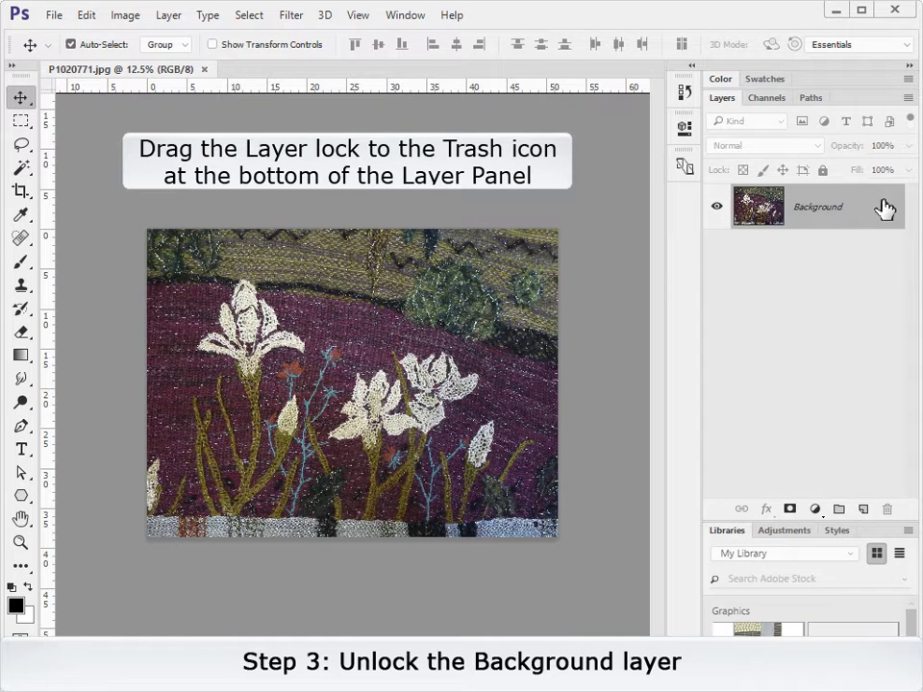
# Remove the lock from the Background layer, turning it into Layer 0.
pyautogui.moveTo(884, 206); pyautogui.dragTo(884, 503)
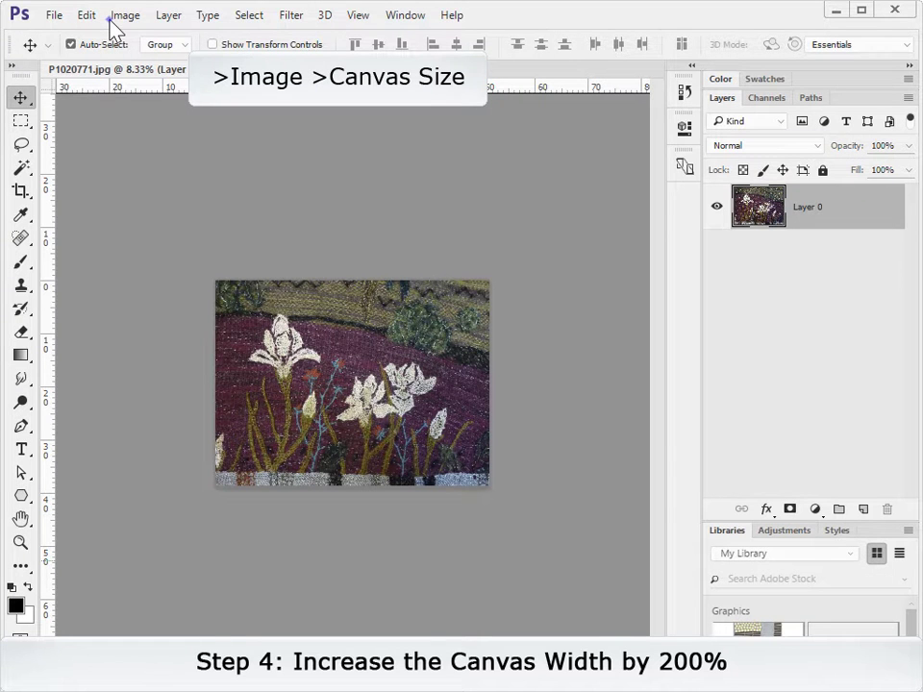
# Widen the canvas to 200% width, anchored left, adding transparent space on the right.
pyautogui.click(117, 17)
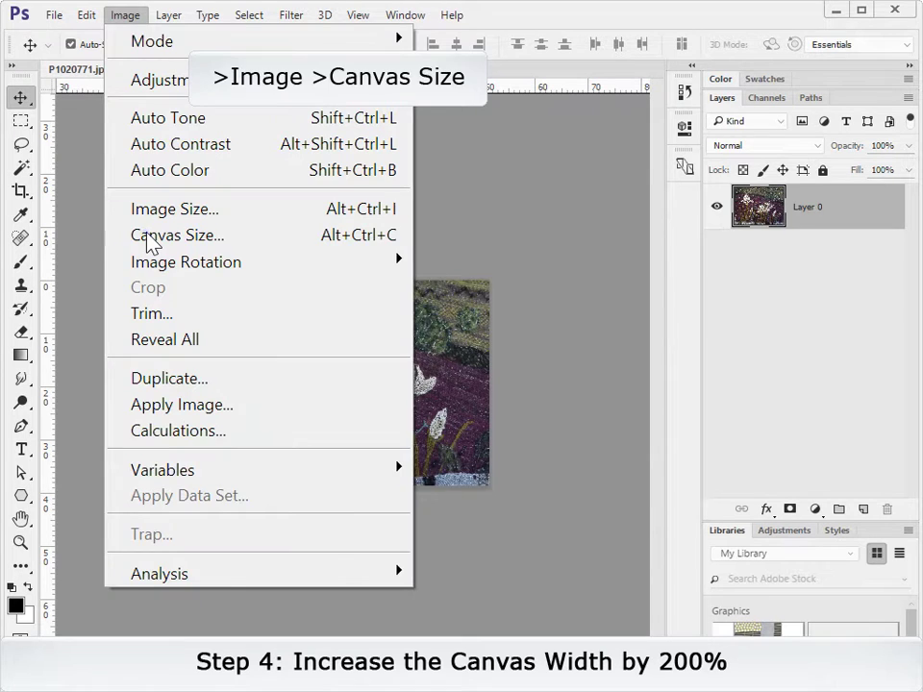
pyautogui.click(149, 235)
pyautogui.click(424, 417)
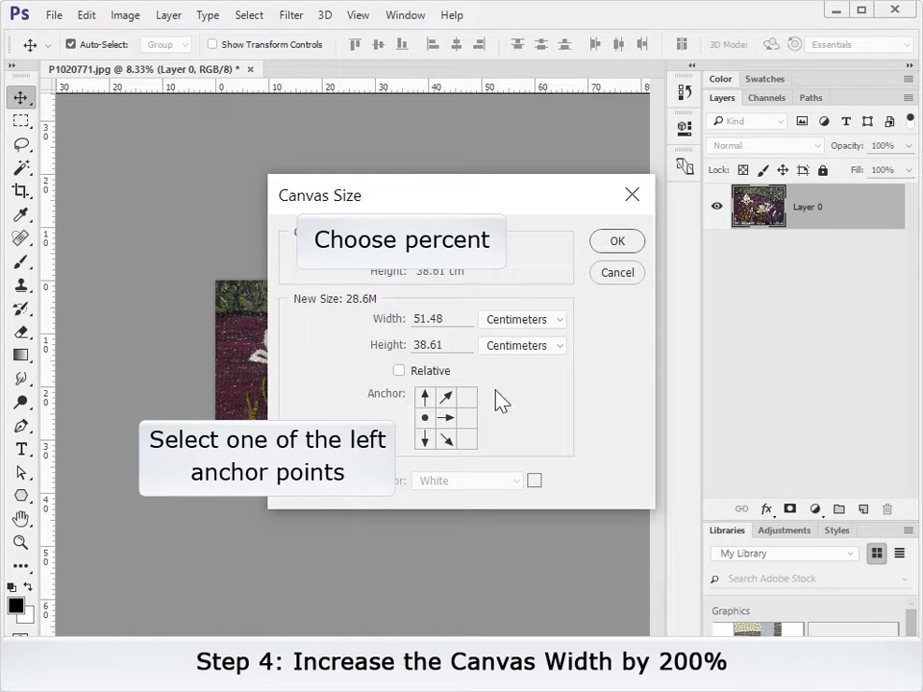
pyautogui.click(517, 325)
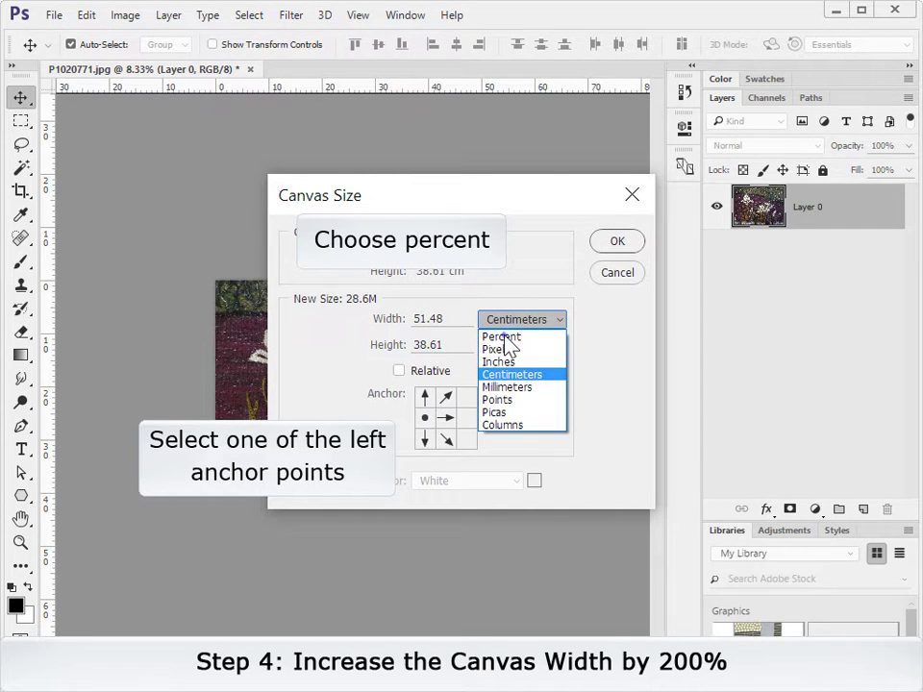
pyautogui.click(509, 335)
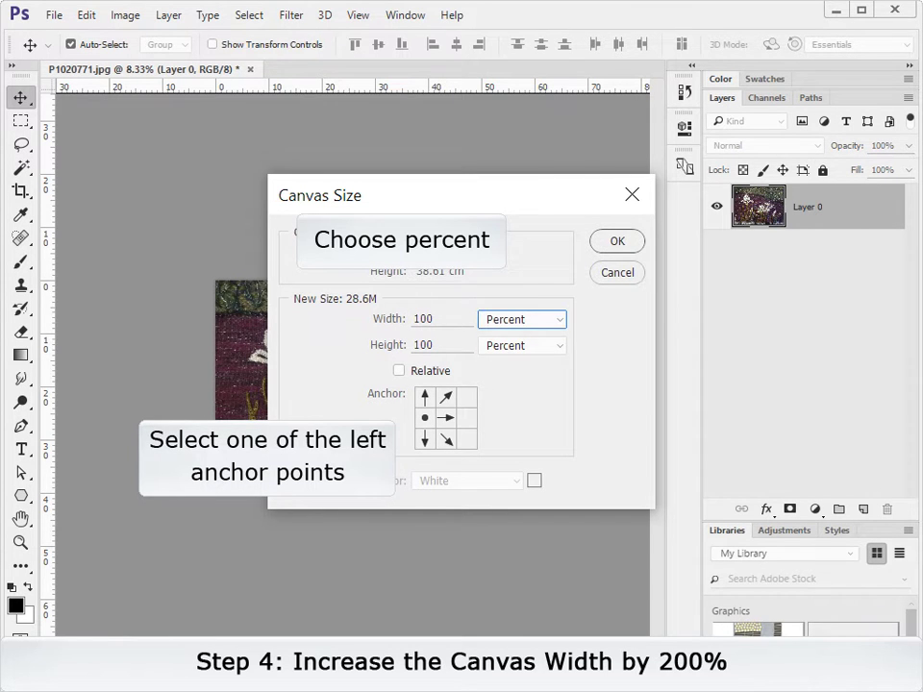
pyautogui.doubleClick(423, 318)
pyautogui.write('200')
pyautogui.press('Tab')
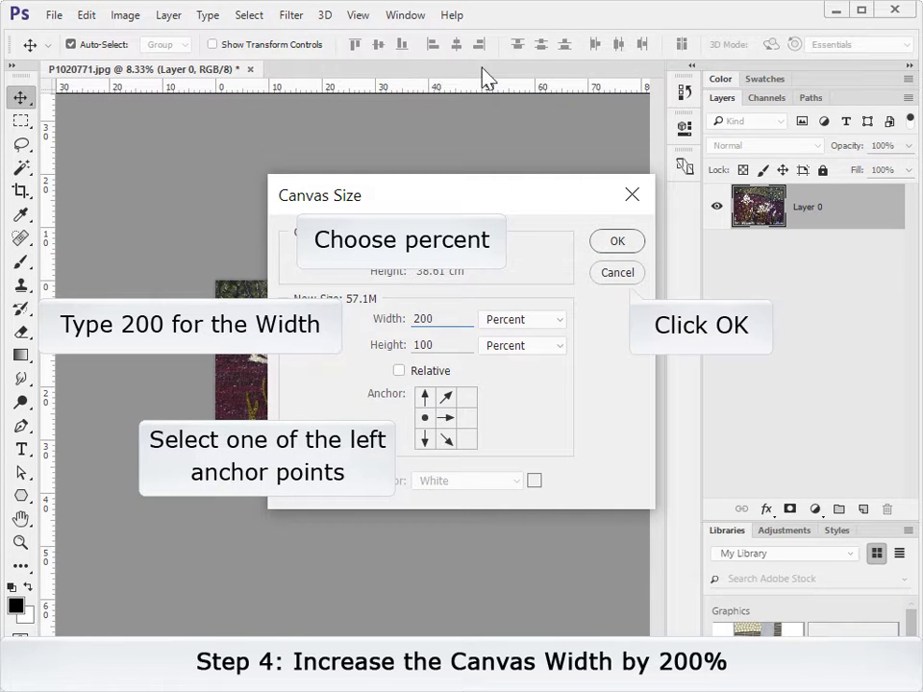
pyautogui.click(617, 242)
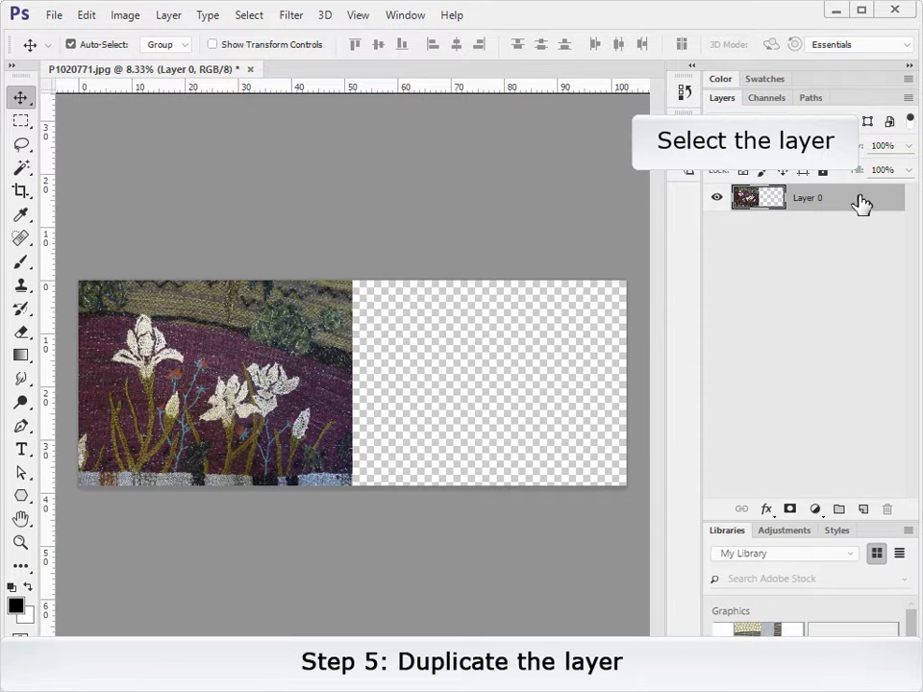
# Duplicate the iris layer and slide the copy right to overlap the original.
pyautogui.moveTo(861, 204); pyautogui.dragTo(861, 507)
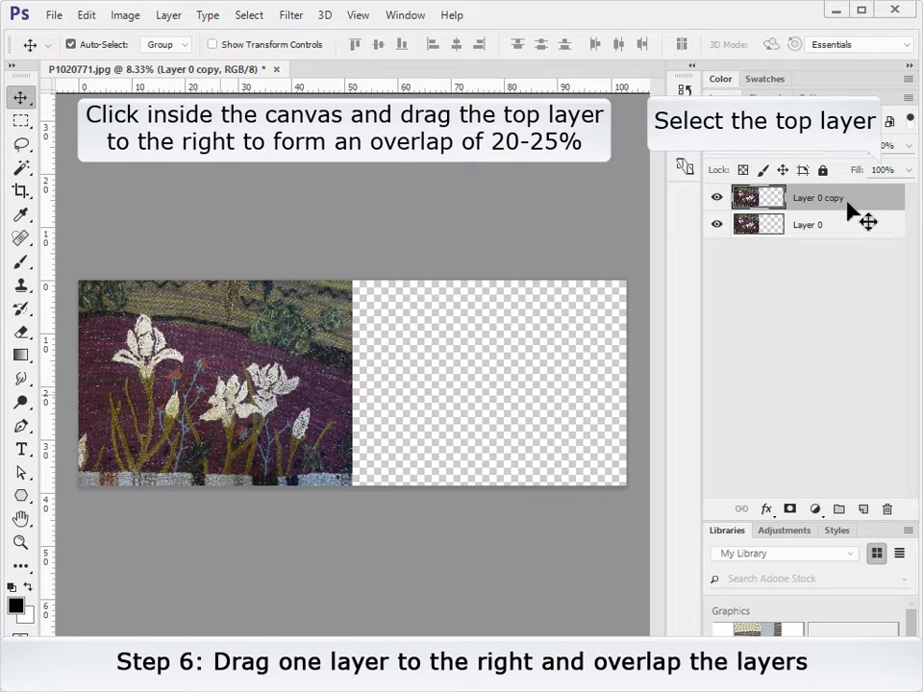
pyautogui.moveTo(220, 378); pyautogui.dragTo(397, 392)
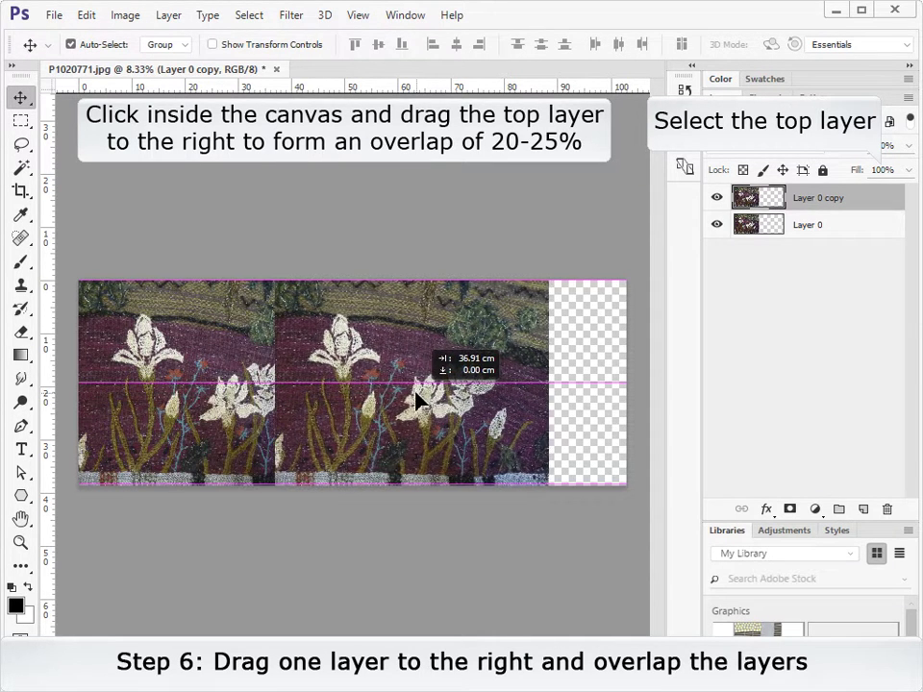
pyautogui.moveTo(397, 399); pyautogui.dragTo(454, 396)
# Check the overlap at 70% opacity, nudge the copy right, then restore 100% opacity.
pyautogui.write('70')
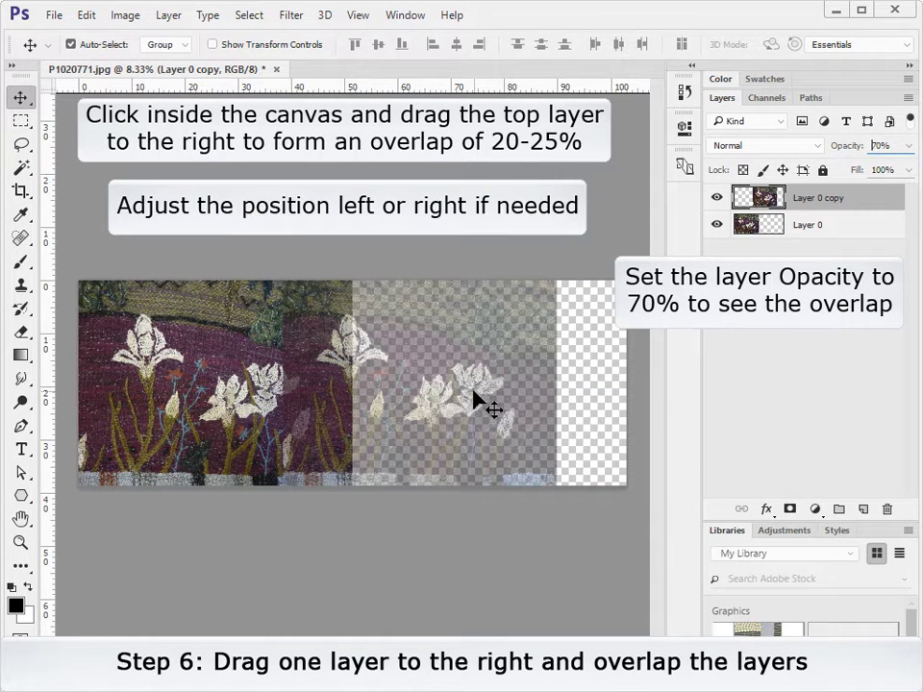
pyautogui.moveTo(478, 402); pyautogui.dragTo(490, 401)
pyautogui.click(878, 145)
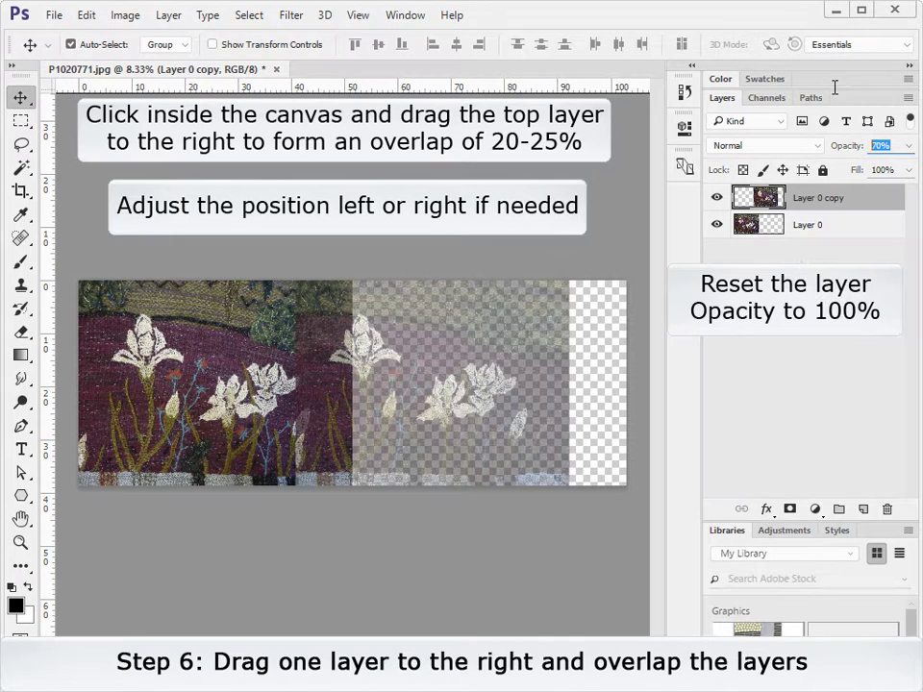
pyautogui.write('100')
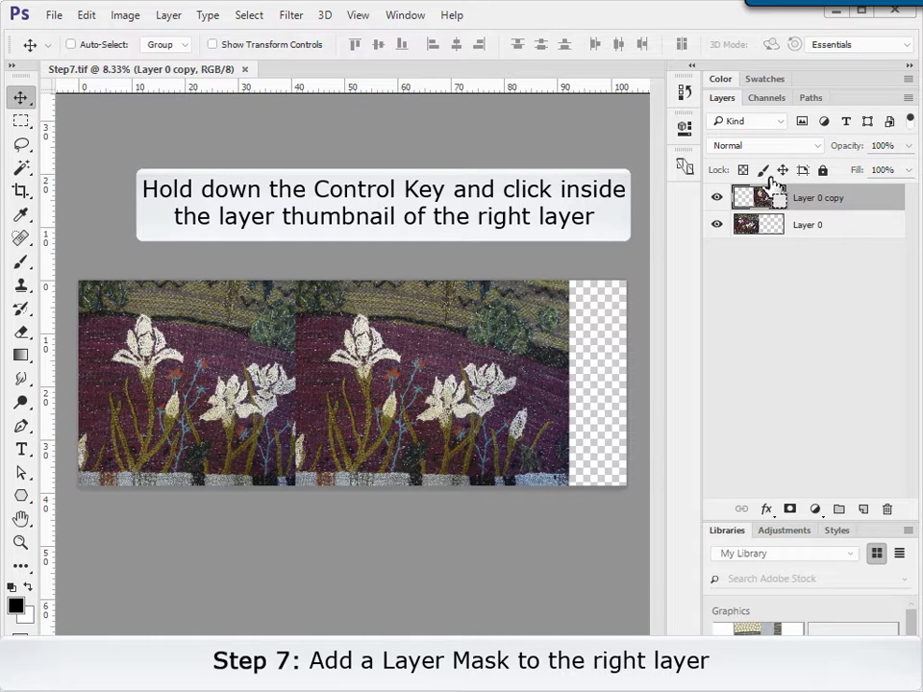
# Add a layer mask to the copy and set up a black hard round brush at about 82% hardness.
pyautogui.keyDown('ctrl'); pyautogui.click(764, 199); pyautogui.keyUp('ctrl')
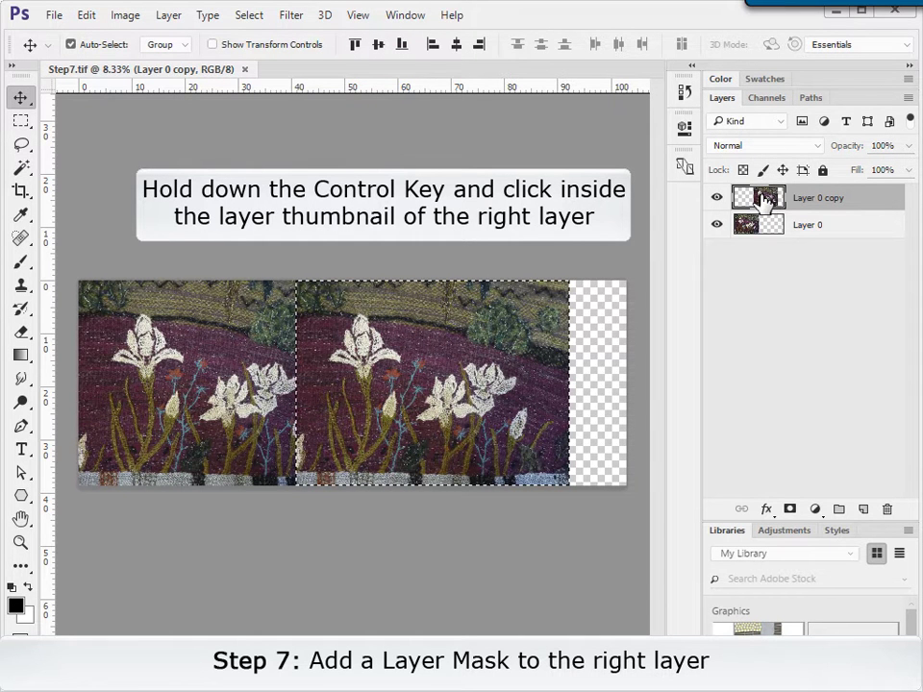
pyautogui.click(788, 508)
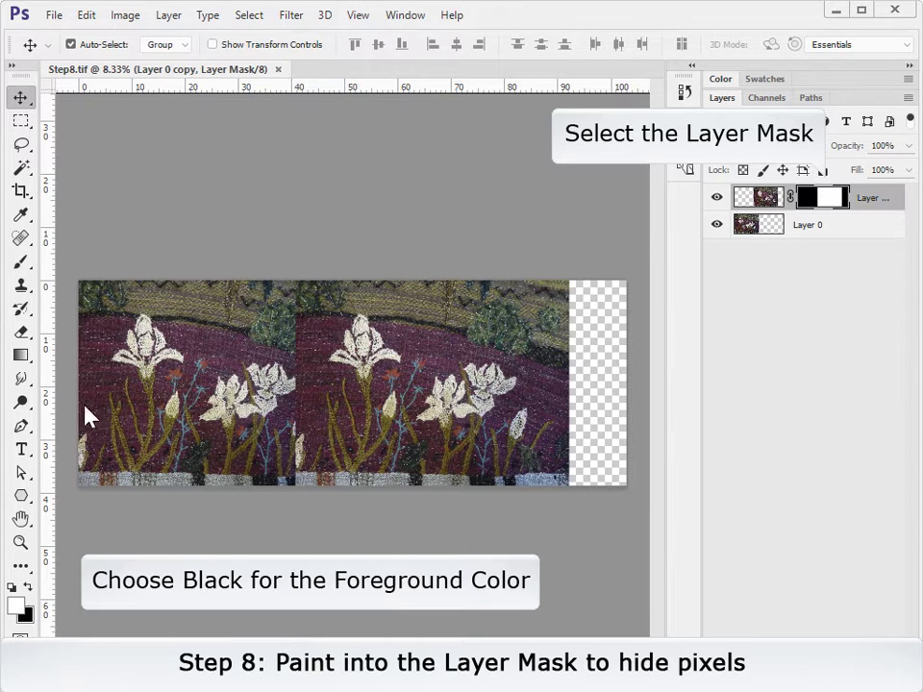
pyautogui.click(27, 590)
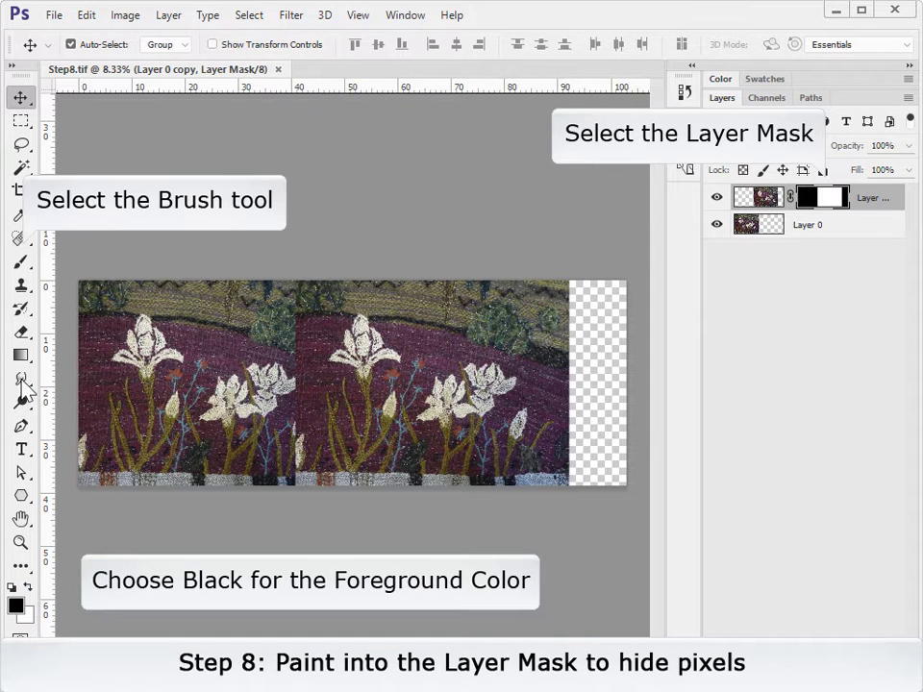
pyautogui.click(22, 262)
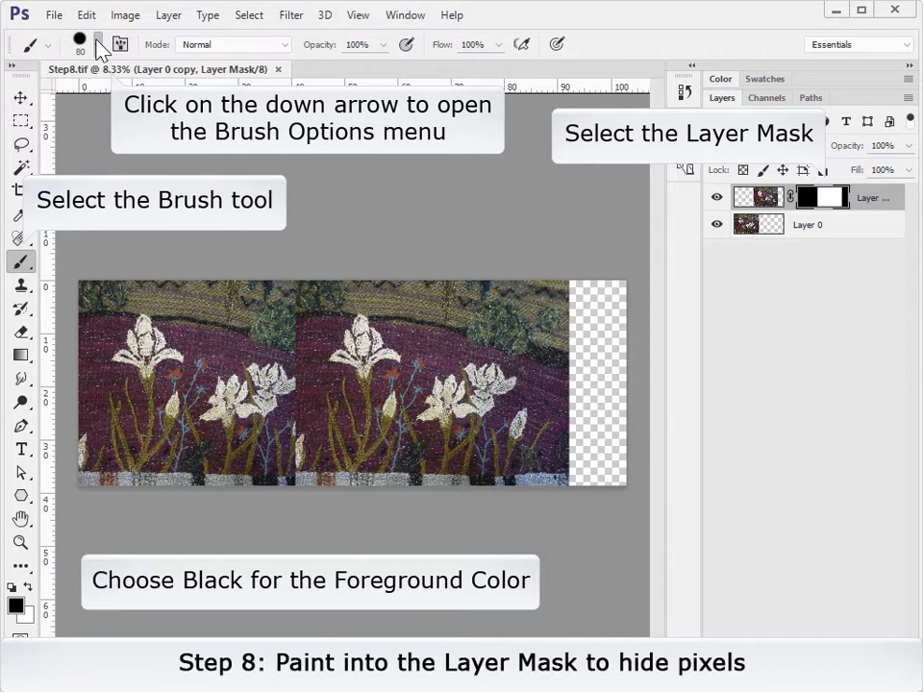
pyautogui.click(98, 45)
pyautogui.click(64, 218)
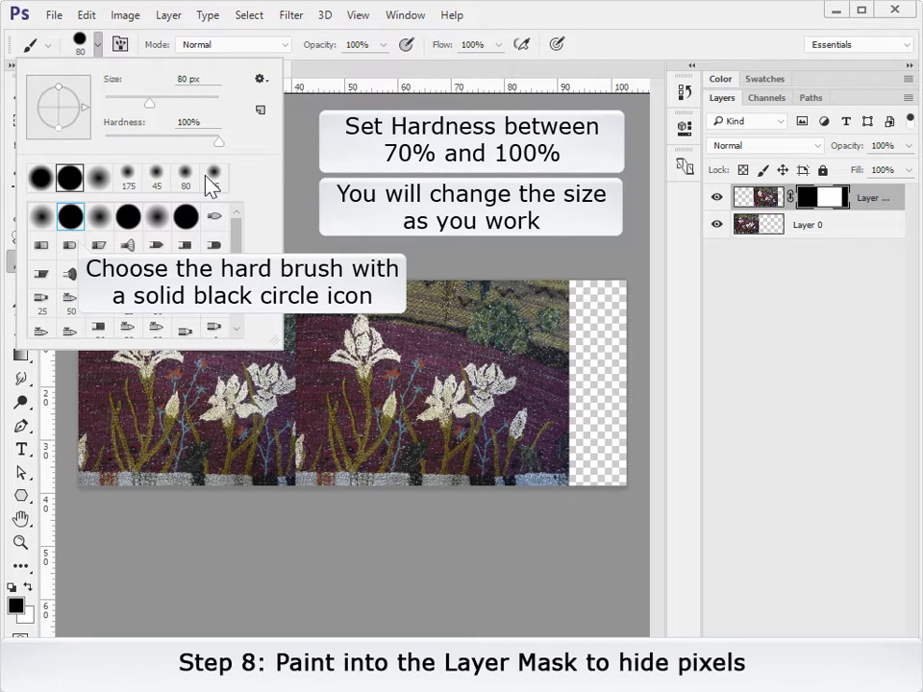
pyautogui.moveTo(219, 142); pyautogui.dragTo(184, 142)
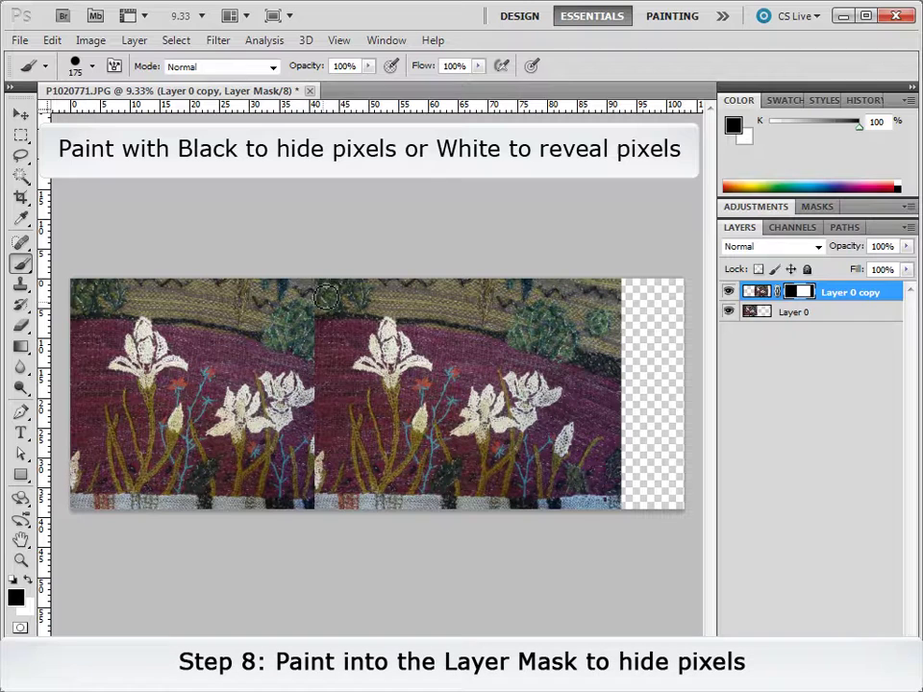
# Paint black along the seam in the copy's mask, then refine with white while zoomed in.
pyautogui.moveTo(358, 299)
pyautogui.mouseDown()
pyautogui.moveTo(321, 366)
pyautogui.moveTo(335, 407)
pyautogui.moveTo(321, 501)
pyautogui.mouseUp()
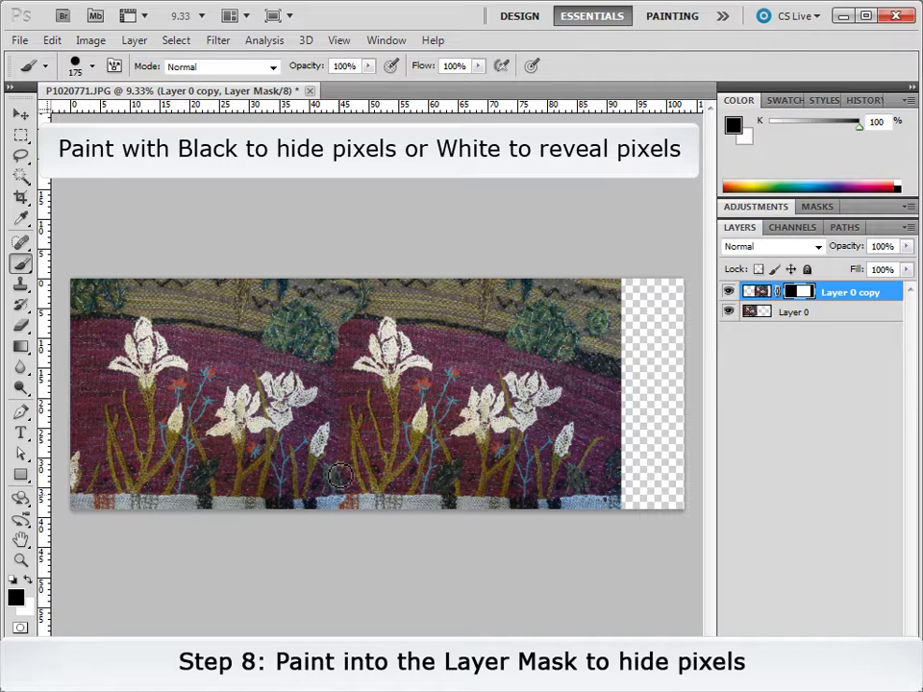
pyautogui.moveTo(344, 456)
pyautogui.mouseDown()
pyautogui.moveTo(341, 377)
pyautogui.moveTo(355, 333)
pyautogui.moveTo(381, 310)
pyautogui.mouseUp()
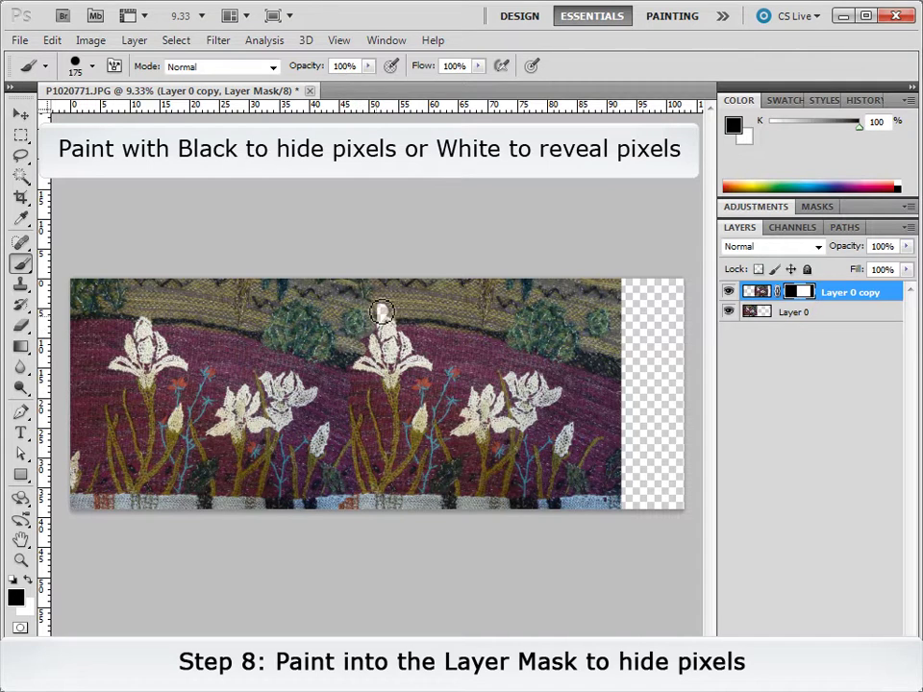
pyautogui.press('x')
pyautogui.moveTo(374, 302)
pyautogui.mouseDown()
pyautogui.moveTo(388, 304)
pyautogui.moveTo(381, 327)
pyautogui.moveTo(350, 329)
pyautogui.moveTo(364, 357)
pyautogui.mouseUp()
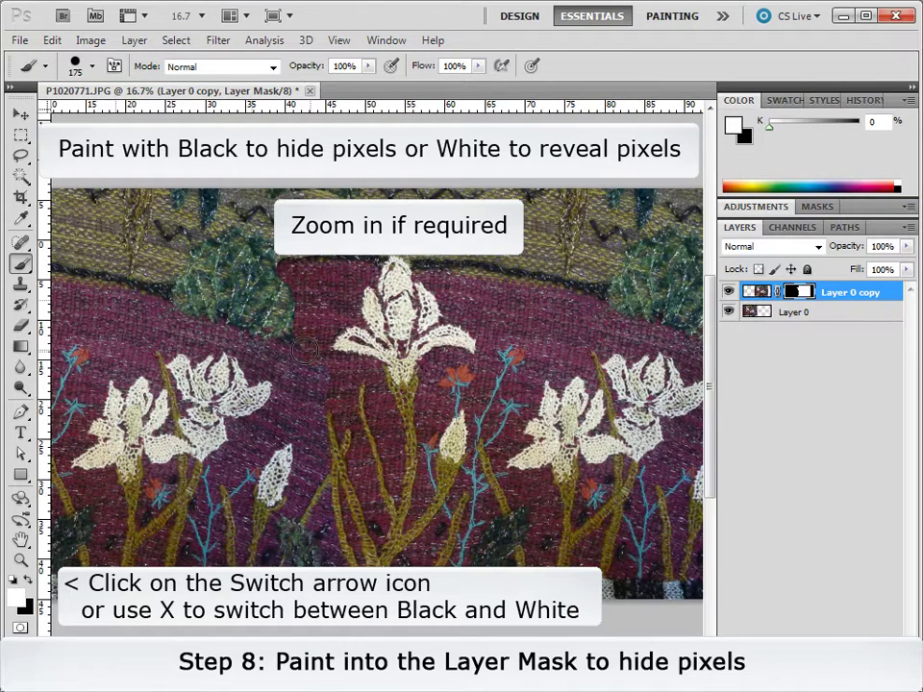
pyautogui.hotkey('ctrl', '+')
pyautogui.moveTo(324, 376)
pyautogui.mouseDown()
pyautogui.moveTo(311, 465)
pyautogui.moveTo(271, 351)
pyautogui.mouseUp()
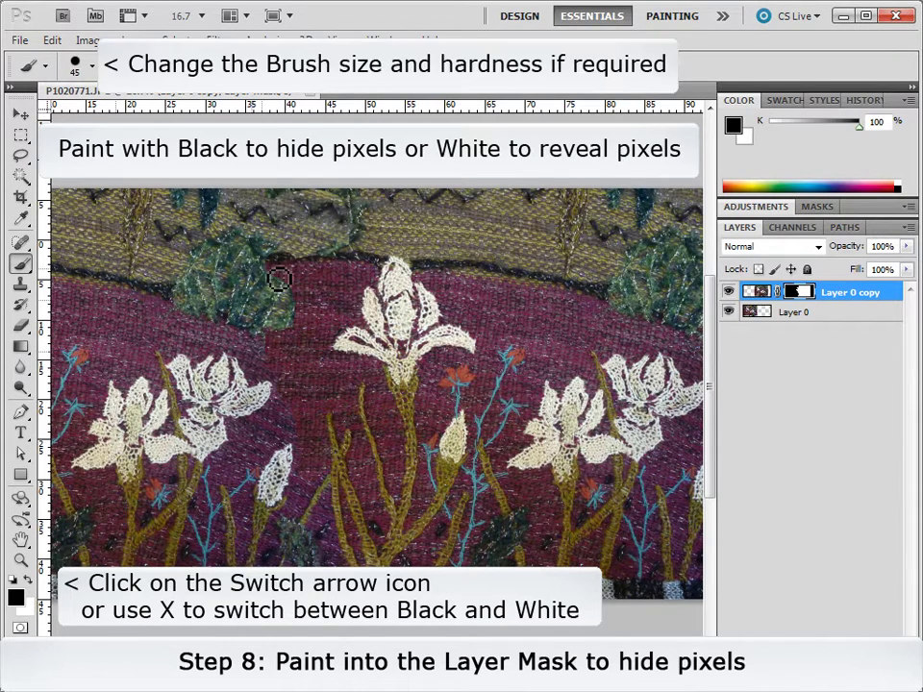
pyautogui.moveTo(298, 306)
pyautogui.mouseDown()
pyautogui.moveTo(302, 313)
pyautogui.moveTo(268, 360)
pyautogui.moveTo(296, 390)
pyautogui.moveTo(298, 418)
pyautogui.moveTo(315, 427)
pyautogui.moveTo(309, 468)
pyautogui.moveTo(319, 409)
pyautogui.moveTo(299, 383)
pyautogui.moveTo(303, 260)
pyautogui.moveTo(274, 262)
pyautogui.moveTo(389, 262)
pyautogui.mouseUp()
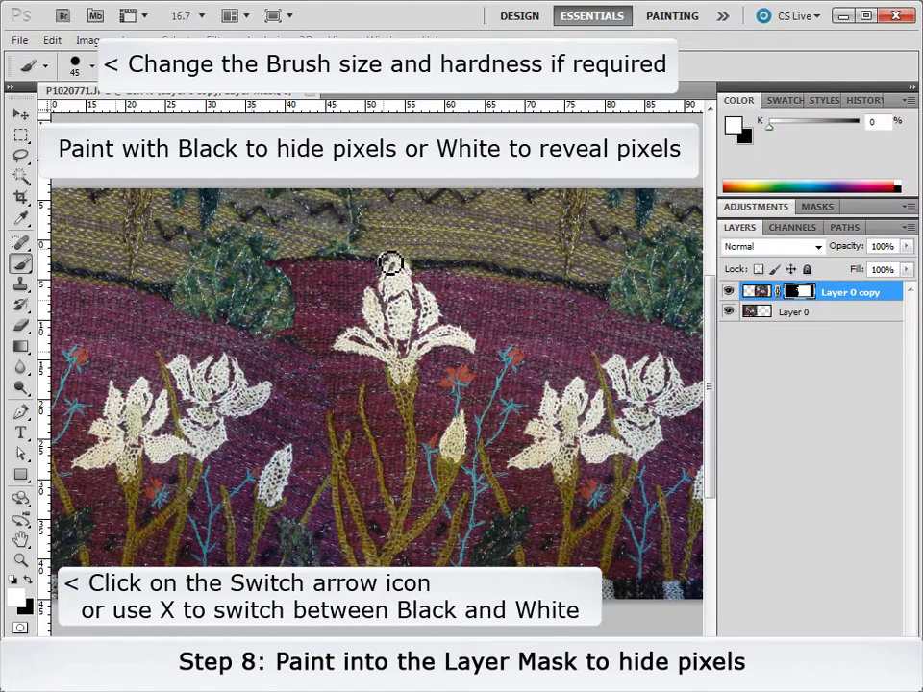
# View the mask alone, fill white gaps along its edge with black, then return to the image view.
pyautogui.click(728, 313)
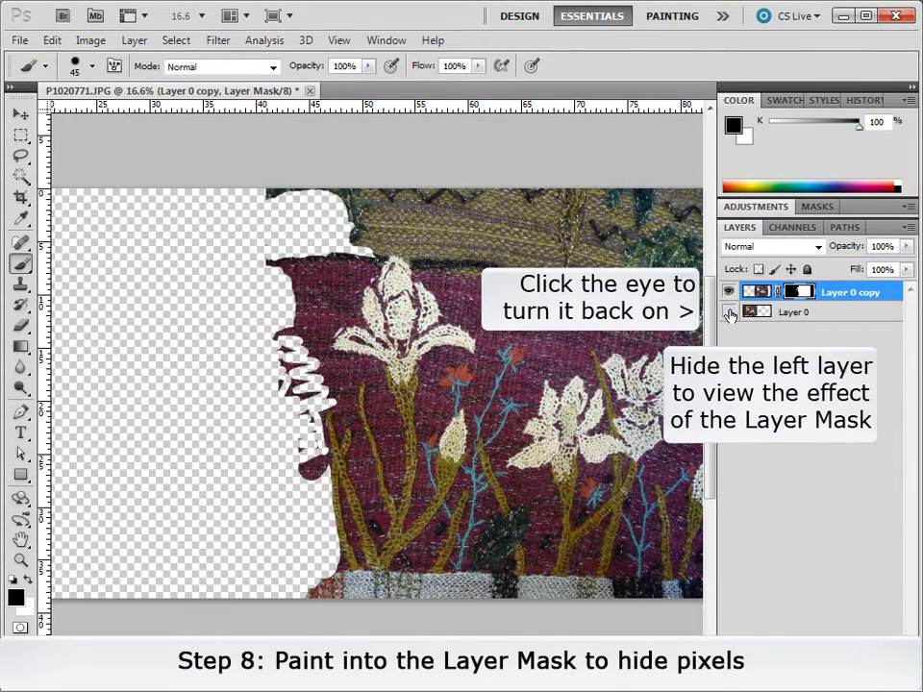
pyautogui.click(727, 313)
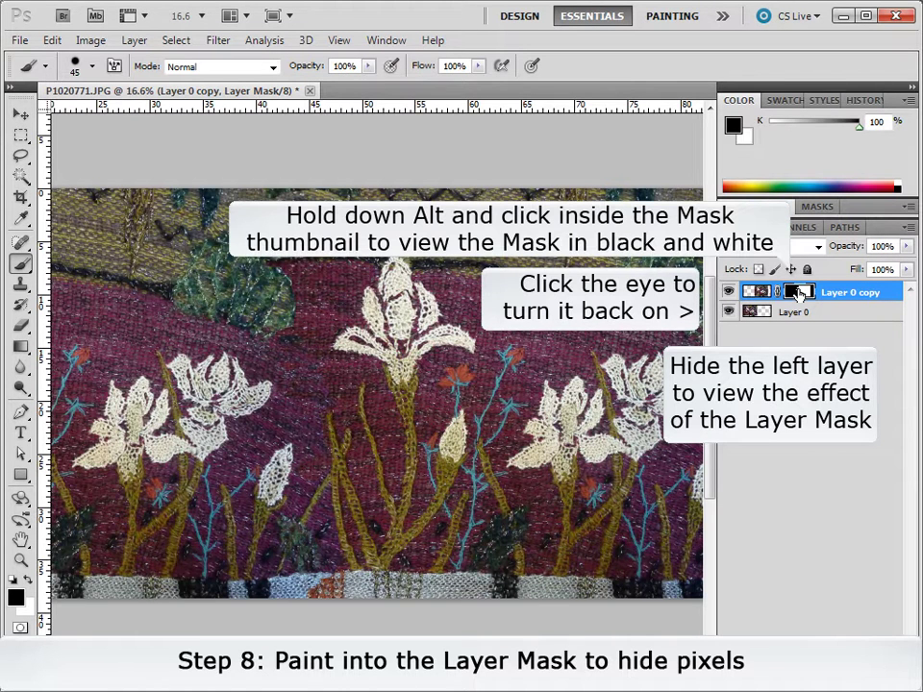
pyautogui.keyDown('alt'); pyautogui.click(797, 293); pyautogui.keyUp('alt')
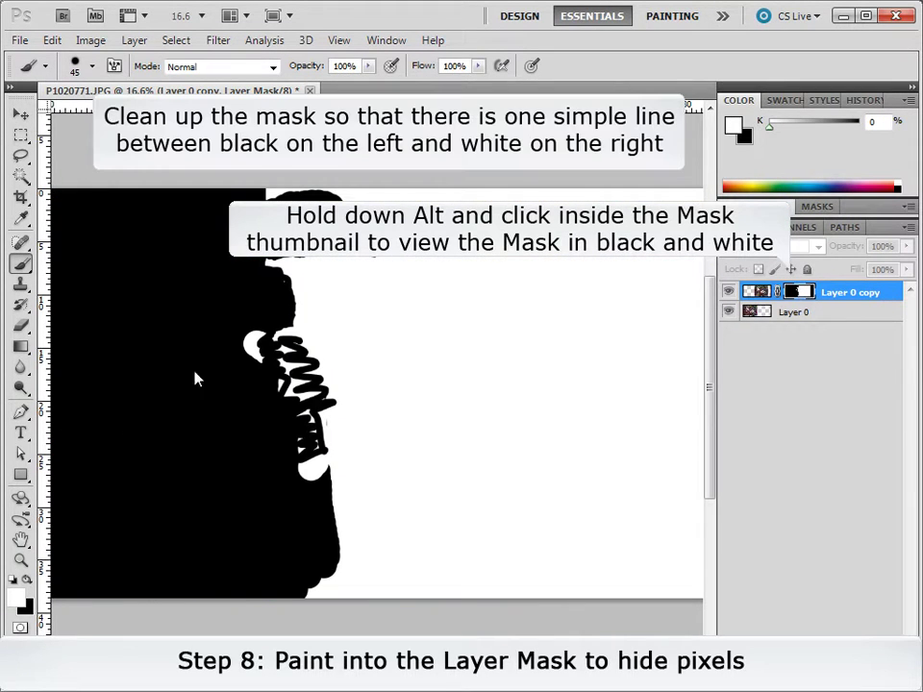
pyautogui.click(27, 580)
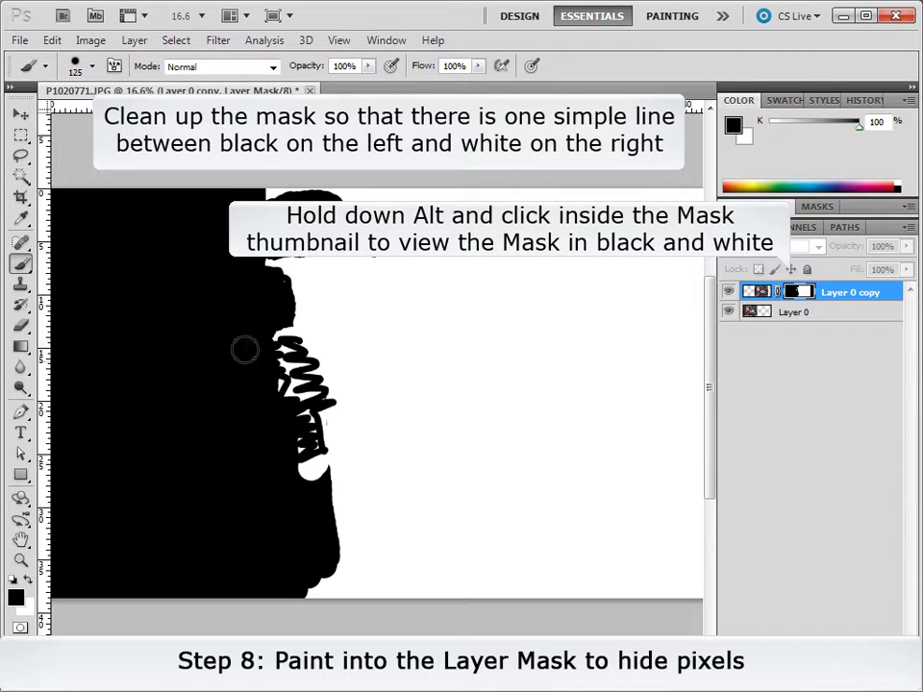
pyautogui.moveTo(265, 382)
pyautogui.mouseDown()
pyautogui.moveTo(295, 398)
pyautogui.moveTo(293, 460)
pyautogui.moveTo(314, 470)
pyautogui.moveTo(308, 438)
pyautogui.mouseUp()
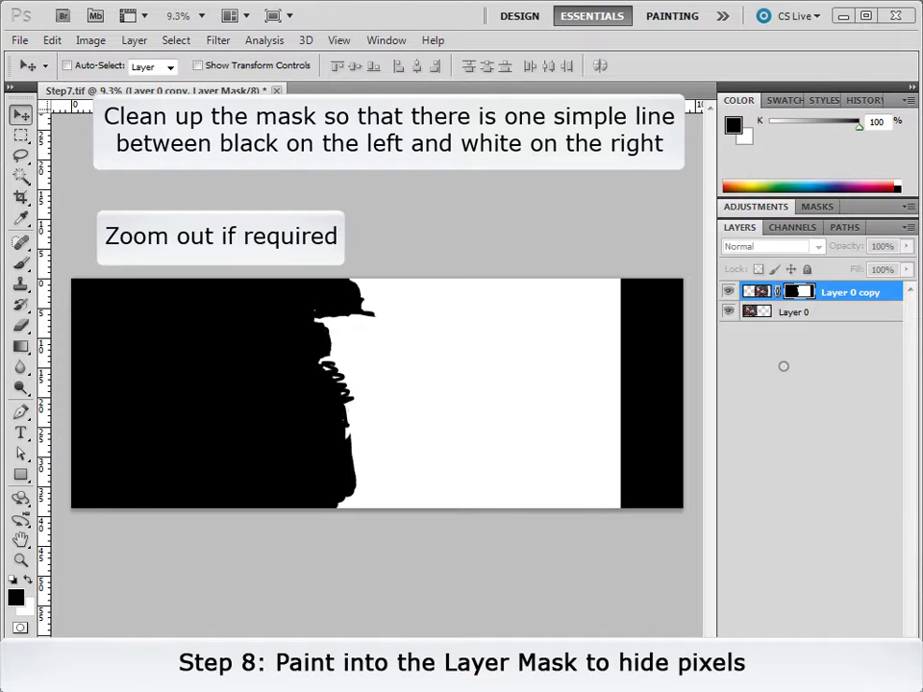
pyautogui.click(727, 294)
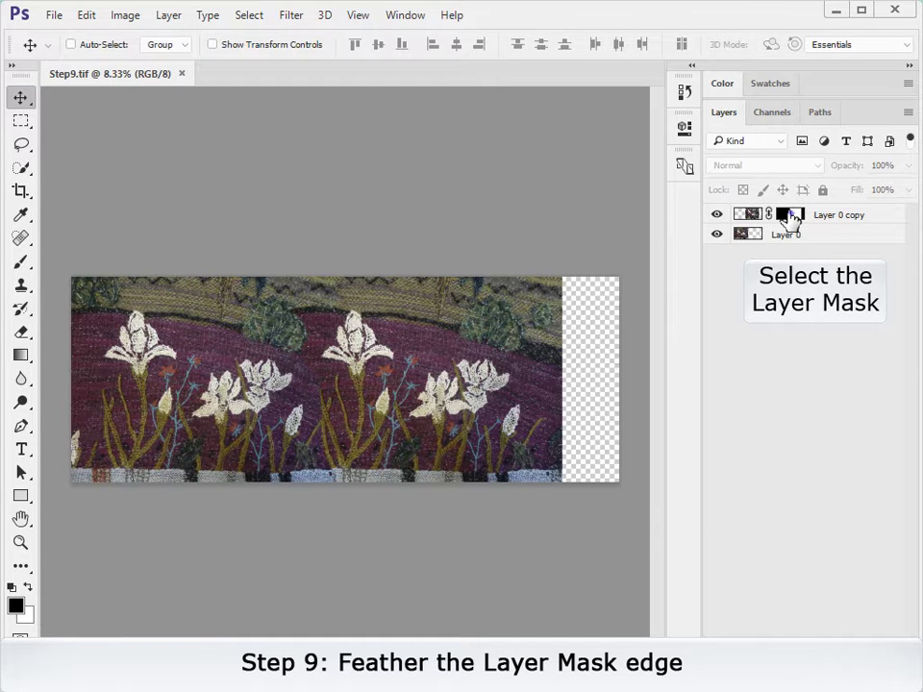
# Feather the copy's mask by 10 px, toggling Layer 0 off and on to check the edge.
pyautogui.click(789, 215)
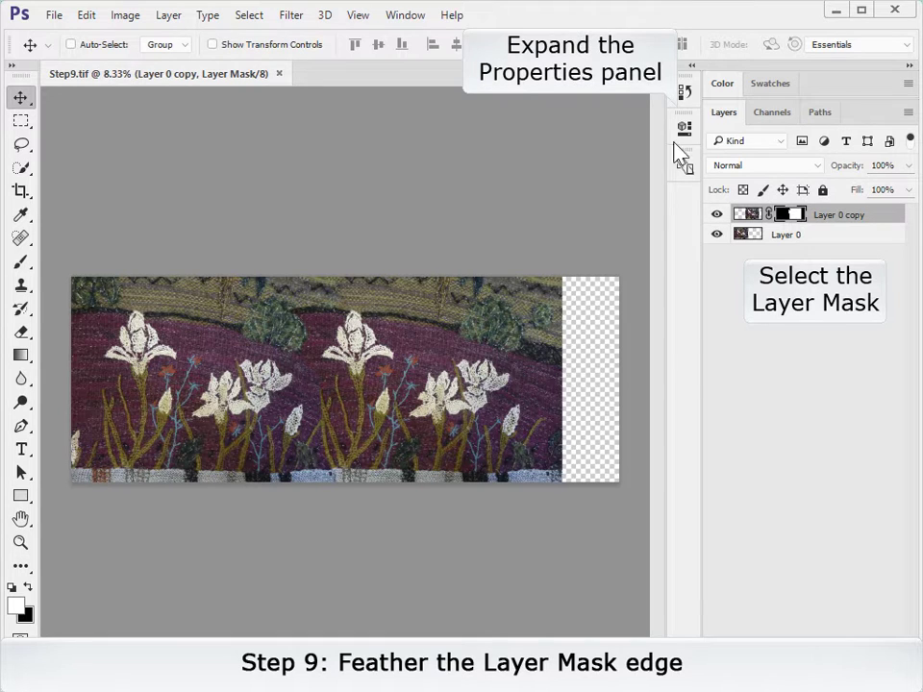
pyautogui.click(682, 131)
pyautogui.moveTo(428, 290); pyautogui.dragTo(505, 295)
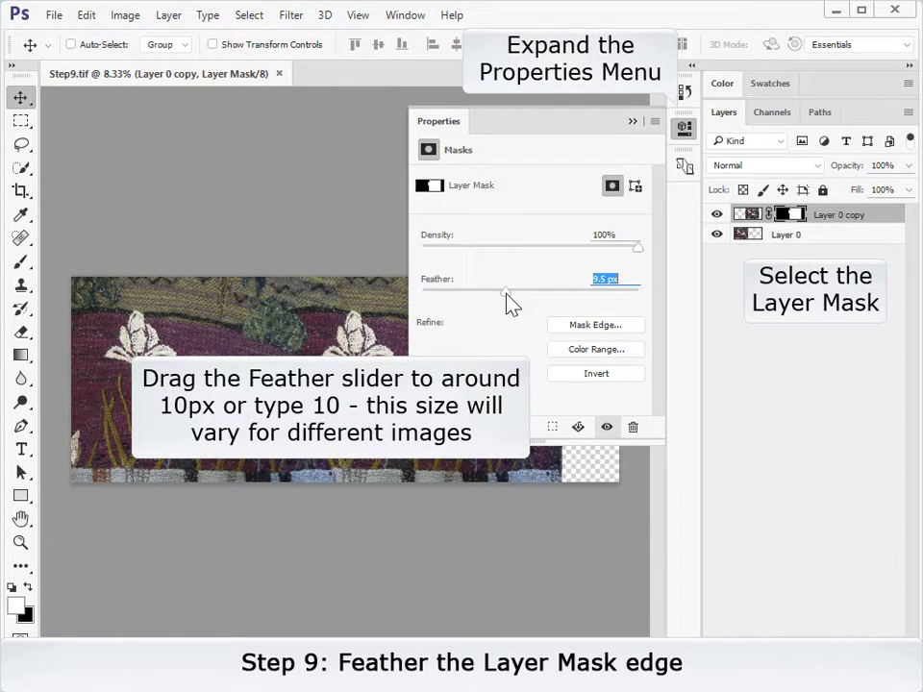
pyautogui.write('10')
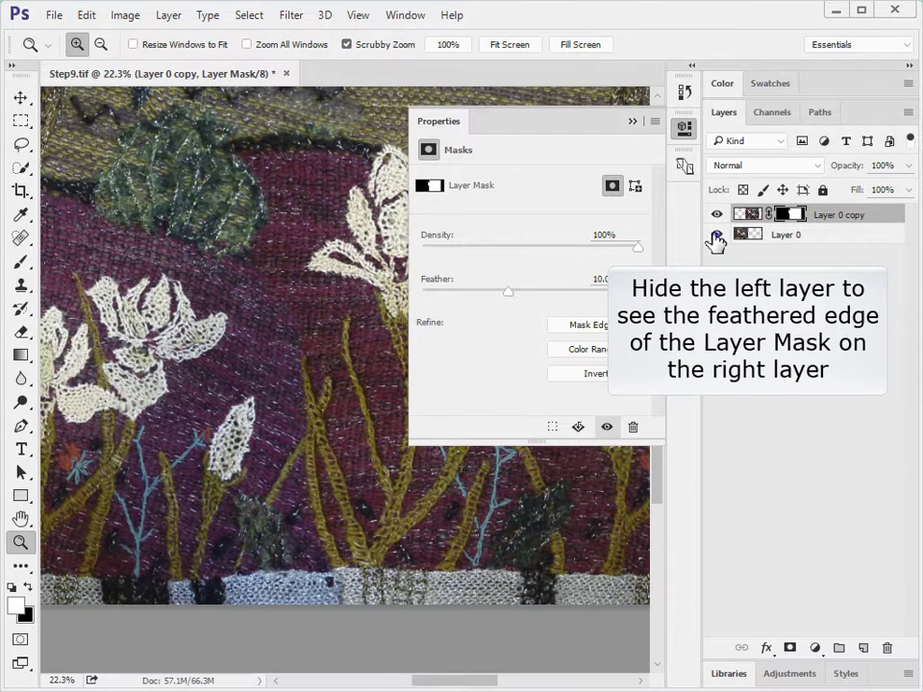
pyautogui.click(716, 236)
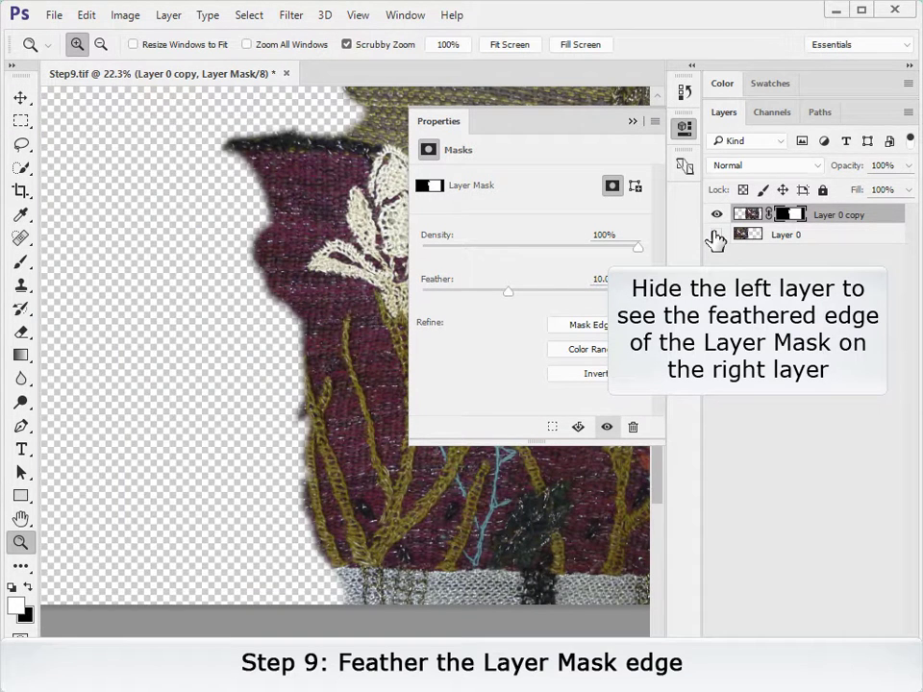
pyautogui.click(716, 235)
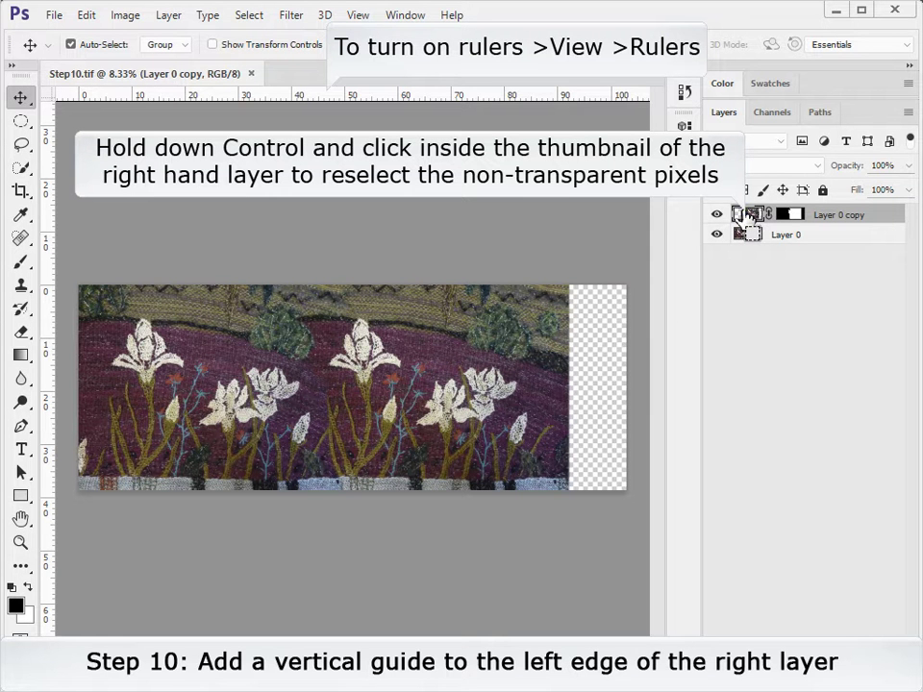
# Add a vertical guide at the right layer's left edge, about 40.8 cm, and deselect.
pyautogui.moveTo(48, 378); pyautogui.dragTo(295, 363)
pyautogui.click(249, 17)
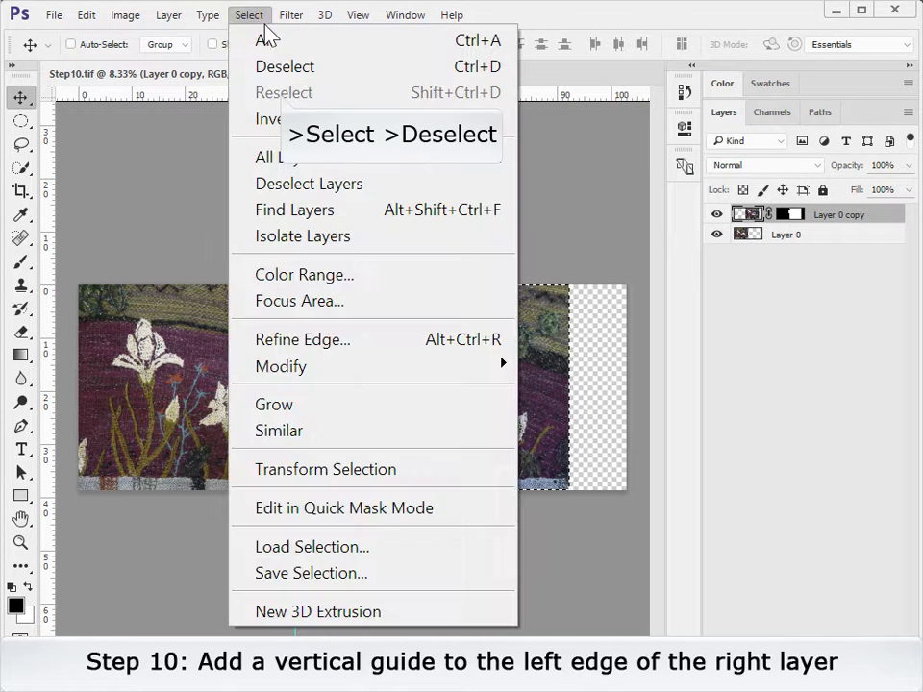
pyautogui.click(279, 67)
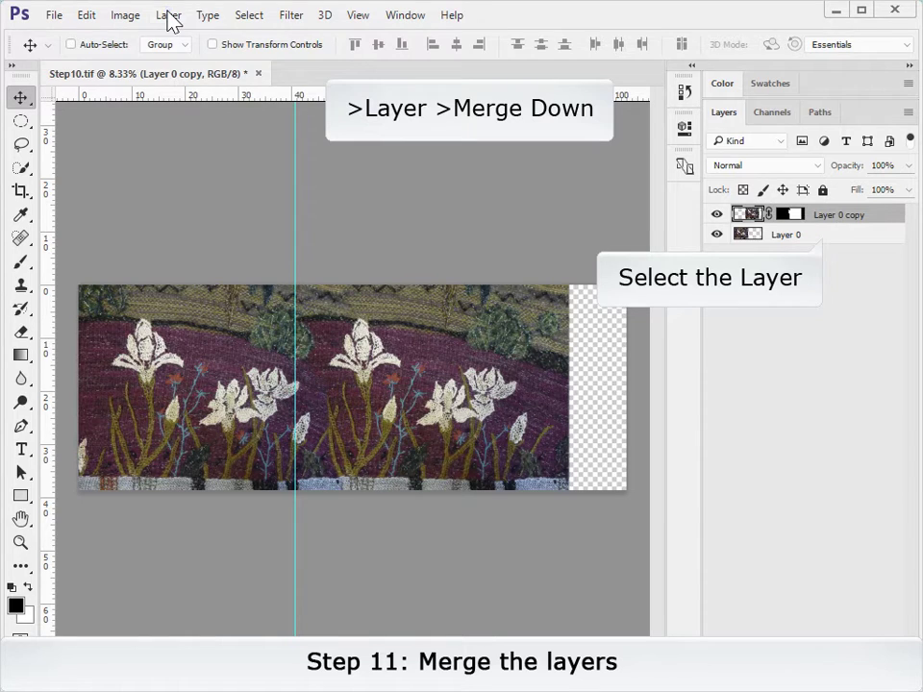
# Merge the copy down into Layer 0 and move the merged layer about 22 cm left.
pyautogui.click(169, 16)
pyautogui.click(290, 620)
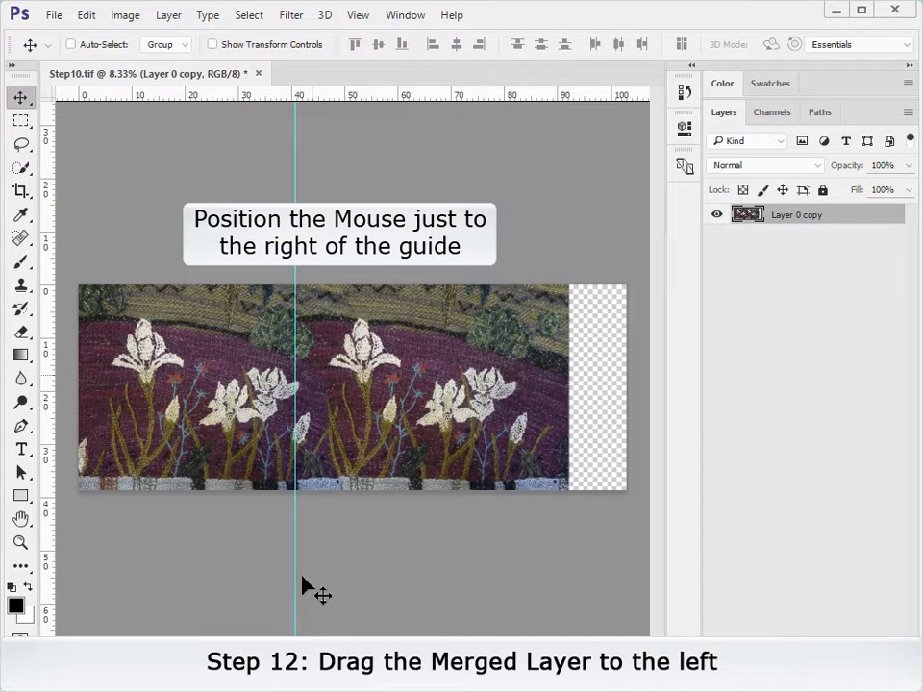
pyautogui.moveTo(304, 382); pyautogui.dragTo(182, 380)
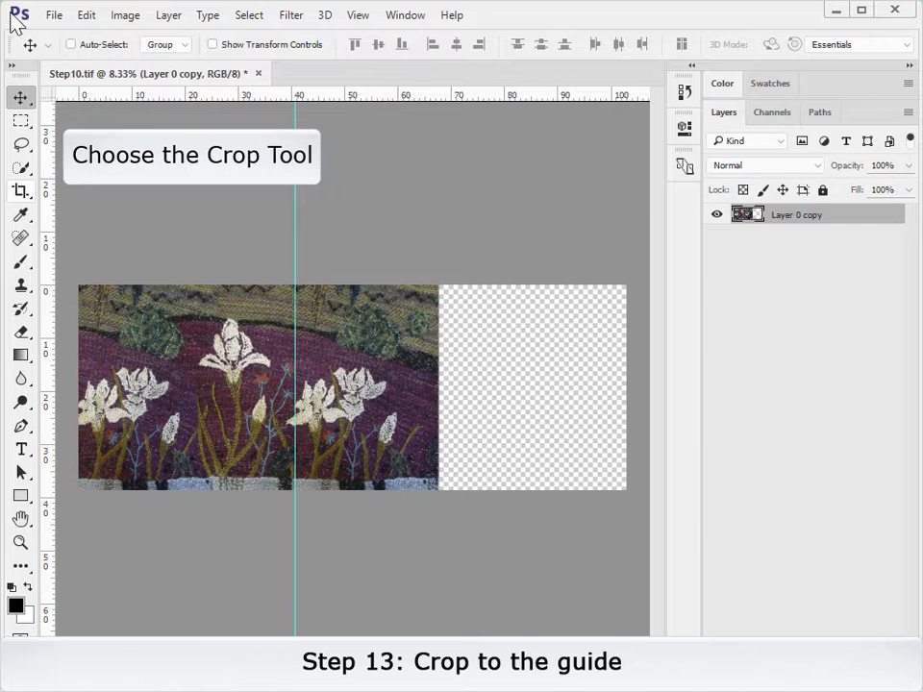
pyautogui.click(21, 192)
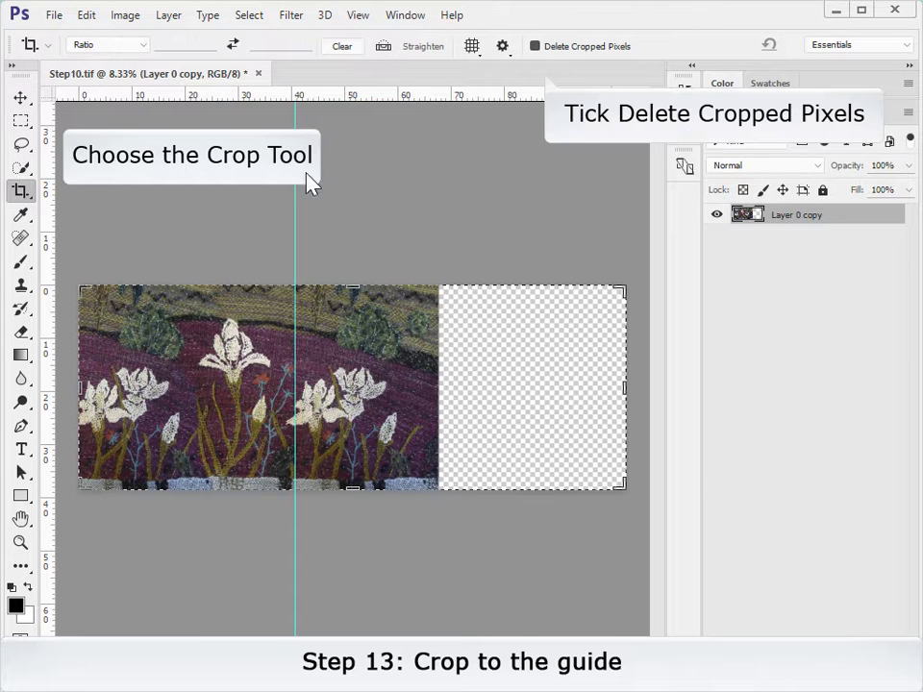
# Crop the image to the vertical guide with Delete Cropped Pixels enabled.
pyautogui.click(534, 46)
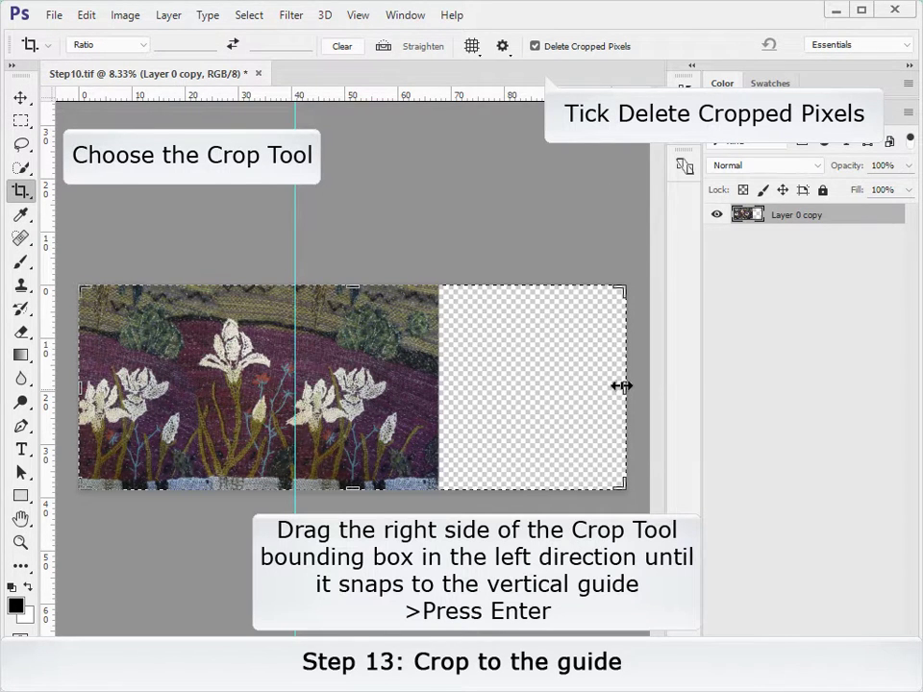
pyautogui.moveTo(621, 386); pyautogui.dragTo(461, 386)
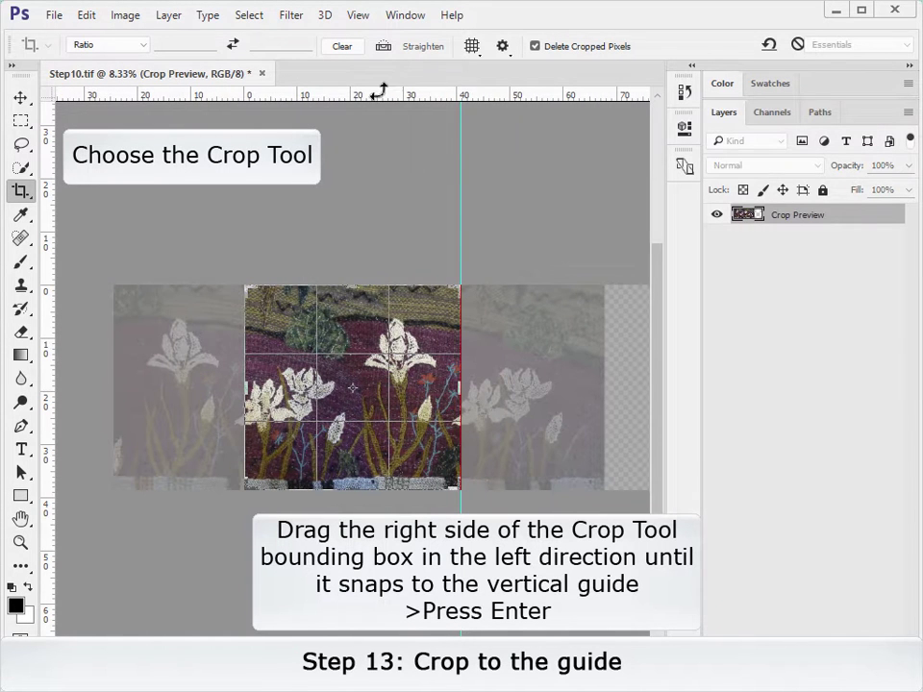
pyautogui.press('Return')
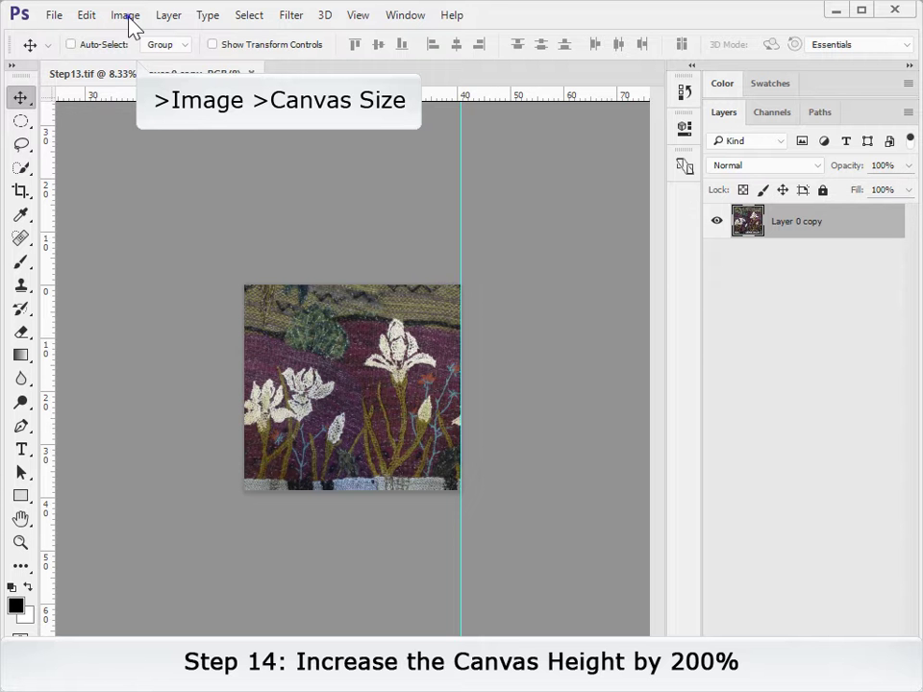
# Set the canvas height to 200 percent, anchored at the top centre.
pyautogui.click(128, 17)
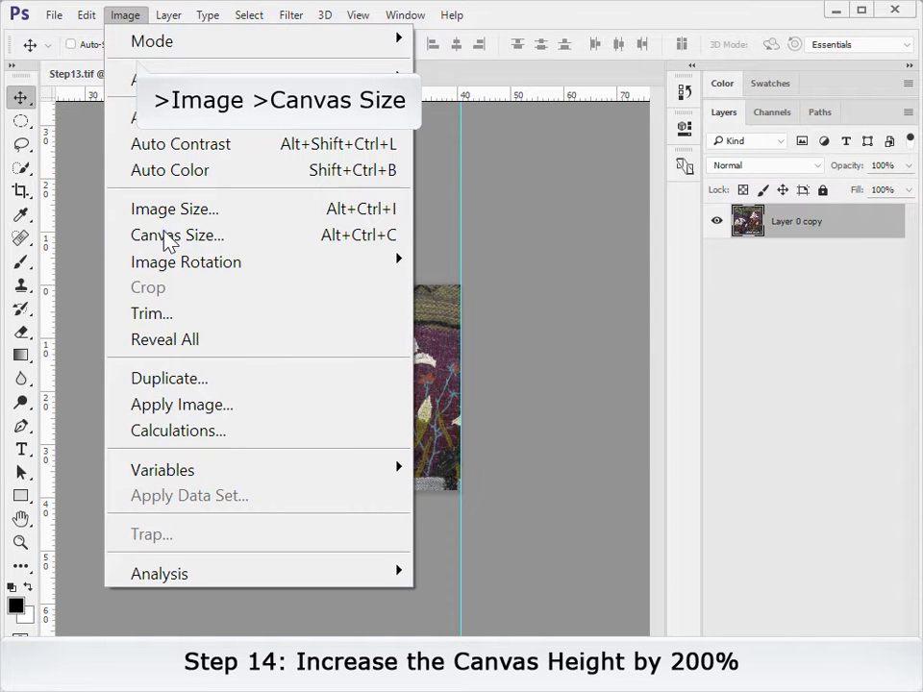
pyautogui.click(164, 237)
pyautogui.click(645, 343)
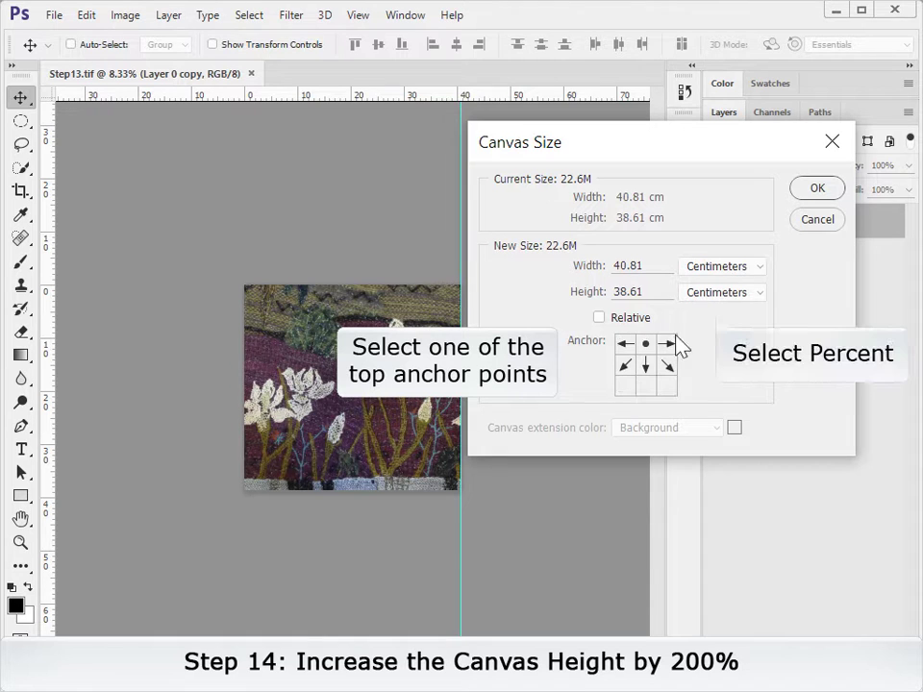
pyautogui.click(706, 292)
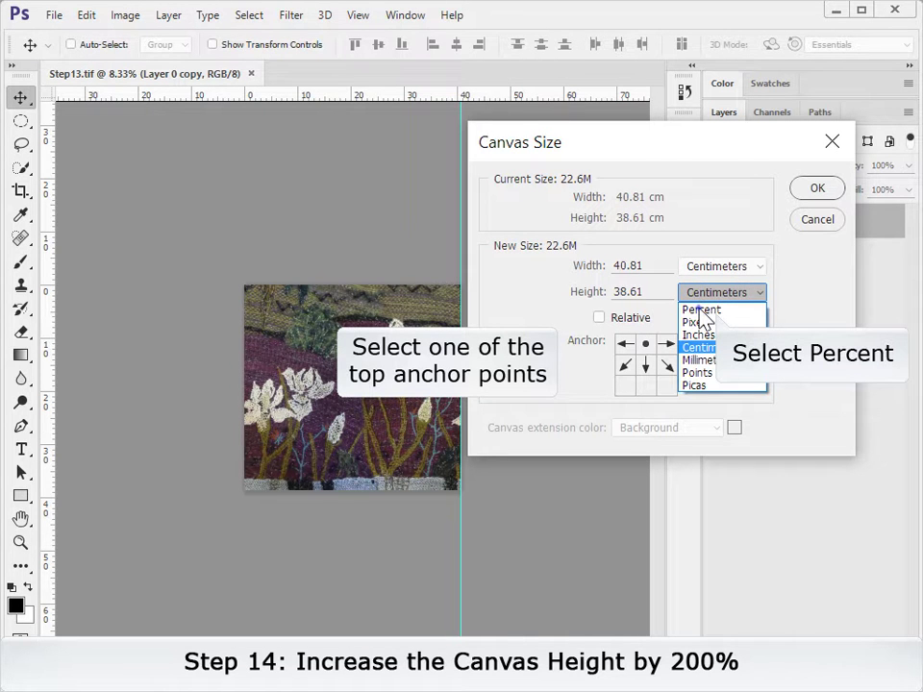
pyautogui.click(701, 308)
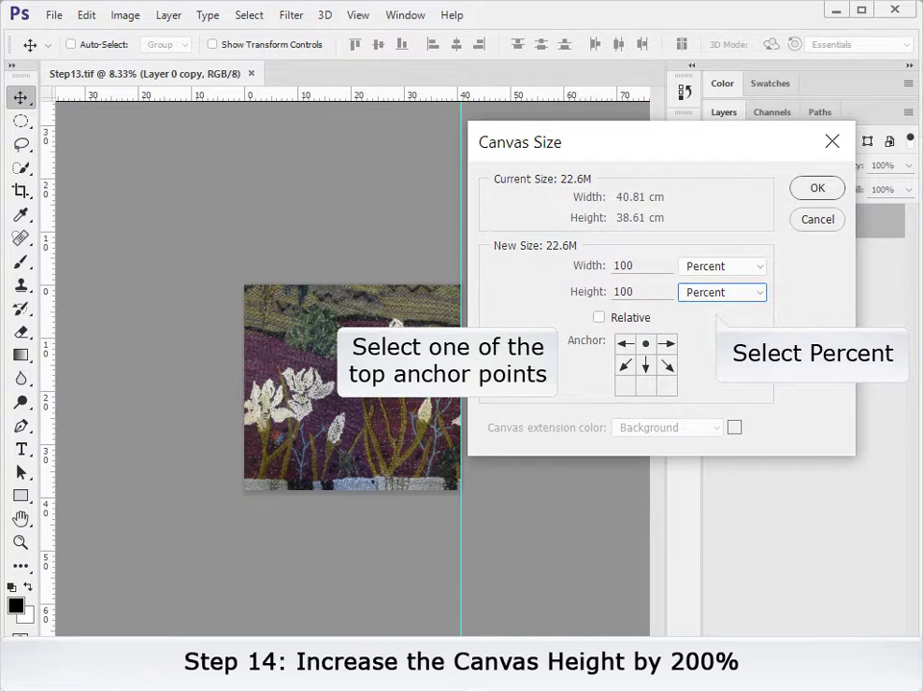
pyautogui.doubleClick(599, 292)
pyautogui.write('200')
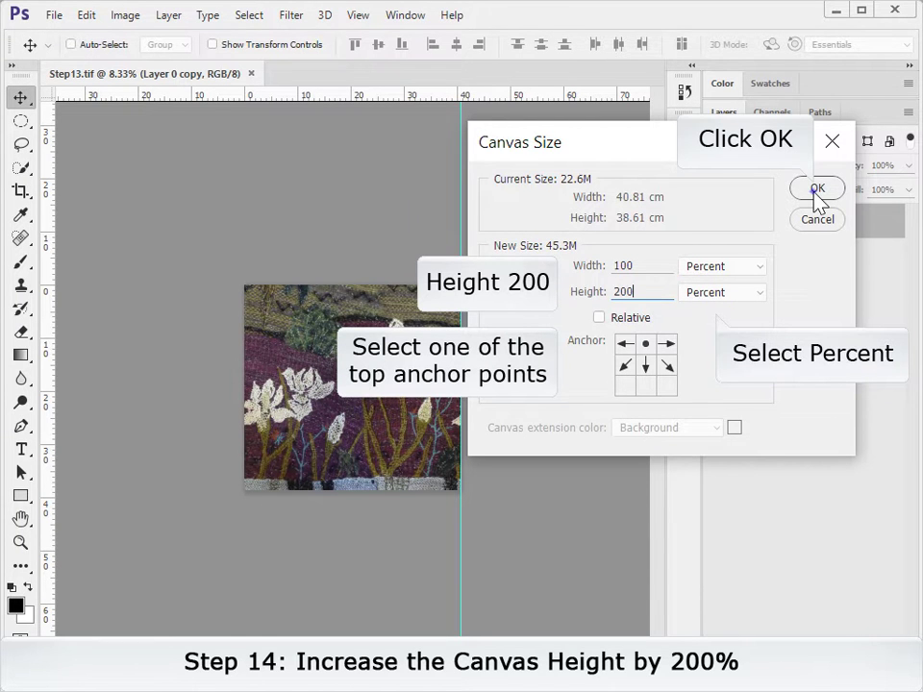
pyautogui.click(816, 189)
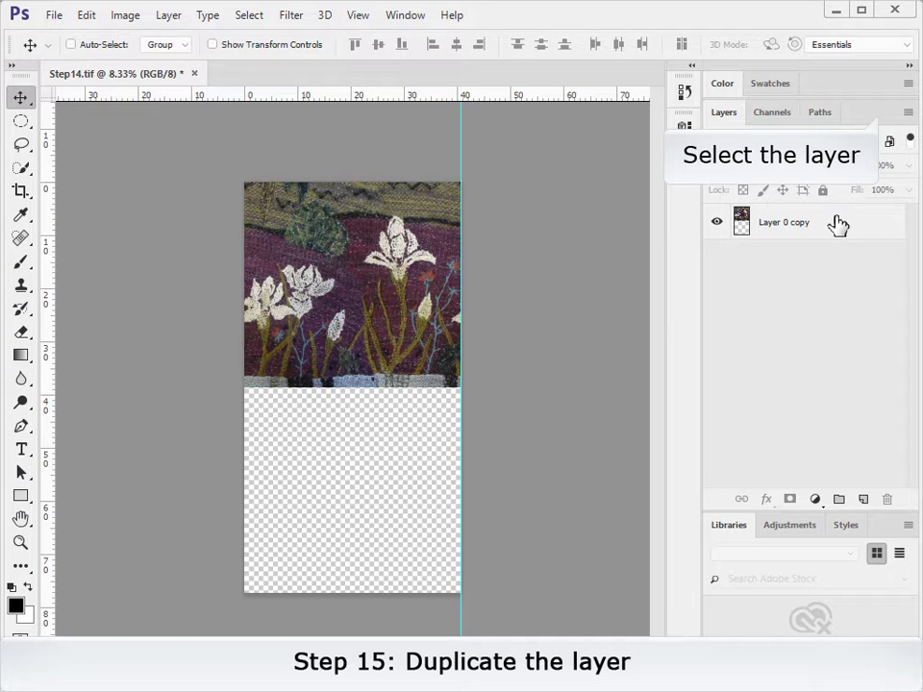
# Duplicate the tile layer to make Layer 0 copy 2 above Layer 0 copy.
pyautogui.moveTo(838, 224); pyautogui.dragTo(856, 409)
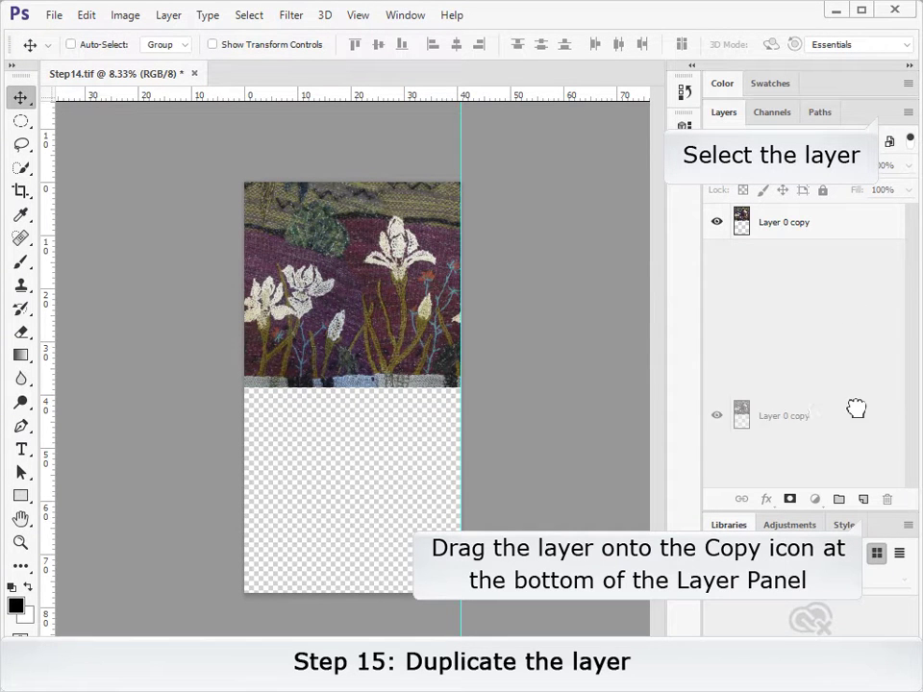
pyautogui.moveTo(855, 408); pyautogui.dragTo(862, 499)
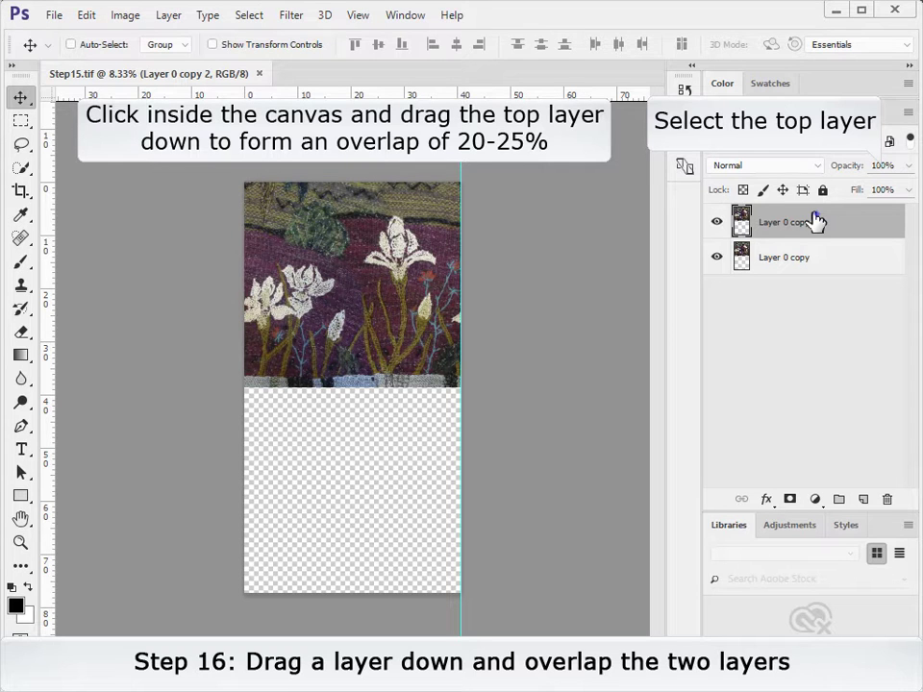
# Slide the top copy down to overlap the lower tile, aligning at reduced opacity, then restore 100% opacity.
pyautogui.moveTo(349, 228); pyautogui.dragTo(354, 394)
pyautogui.click(910, 165)
pyautogui.moveTo(906, 188); pyautogui.dragTo(886, 197)
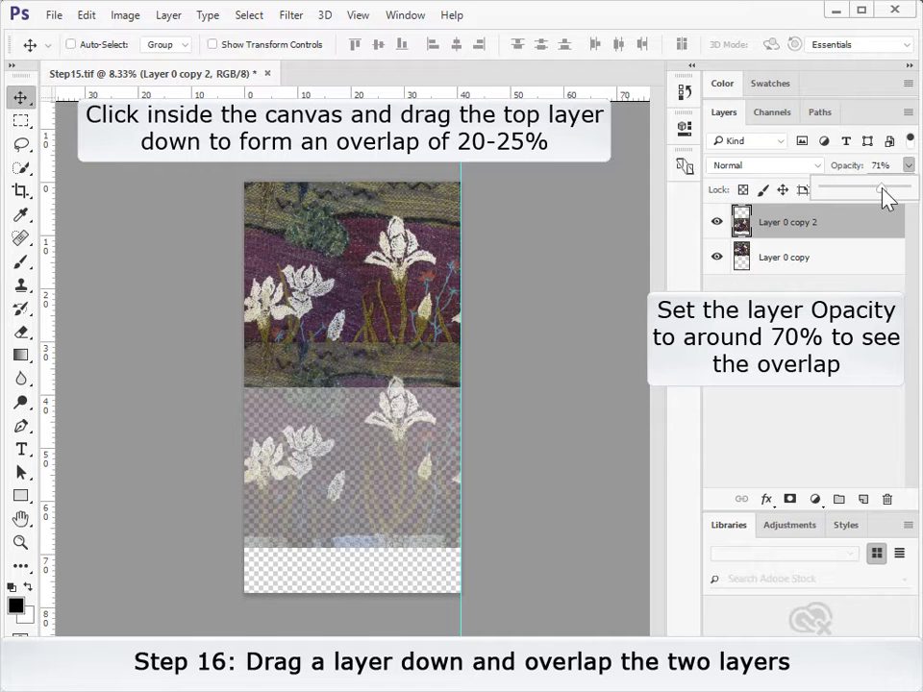
pyautogui.click(370, 463)
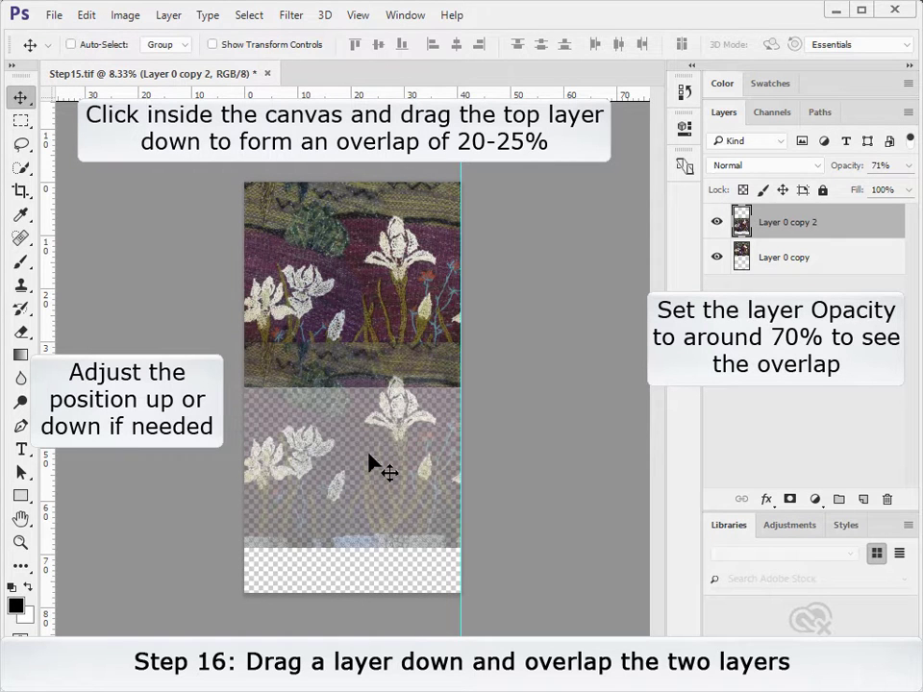
pyautogui.moveTo(369, 465); pyautogui.dragTo(371, 452)
pyautogui.click(877, 165)
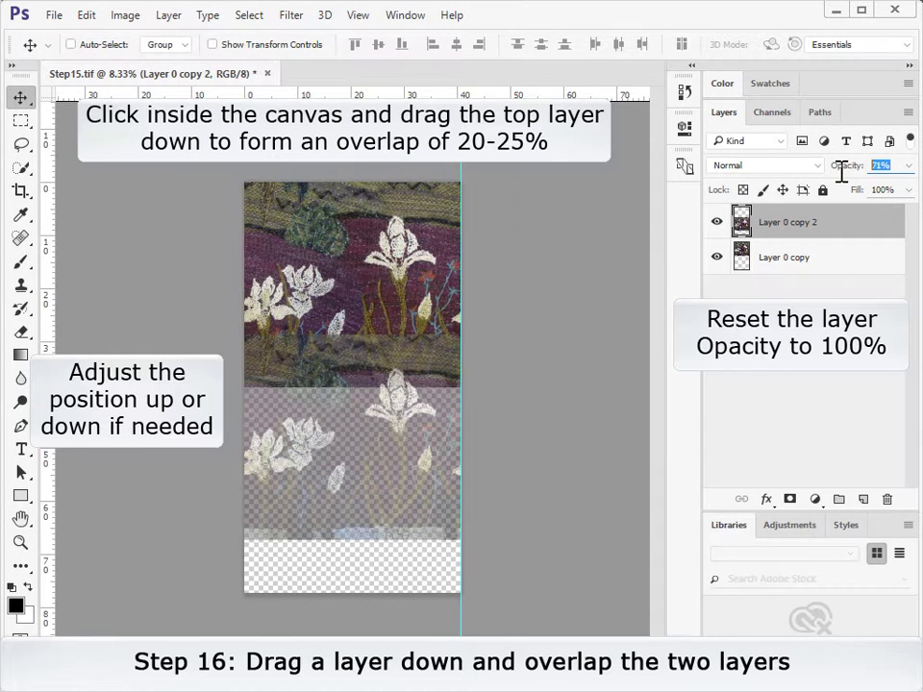
pyautogui.write('100')
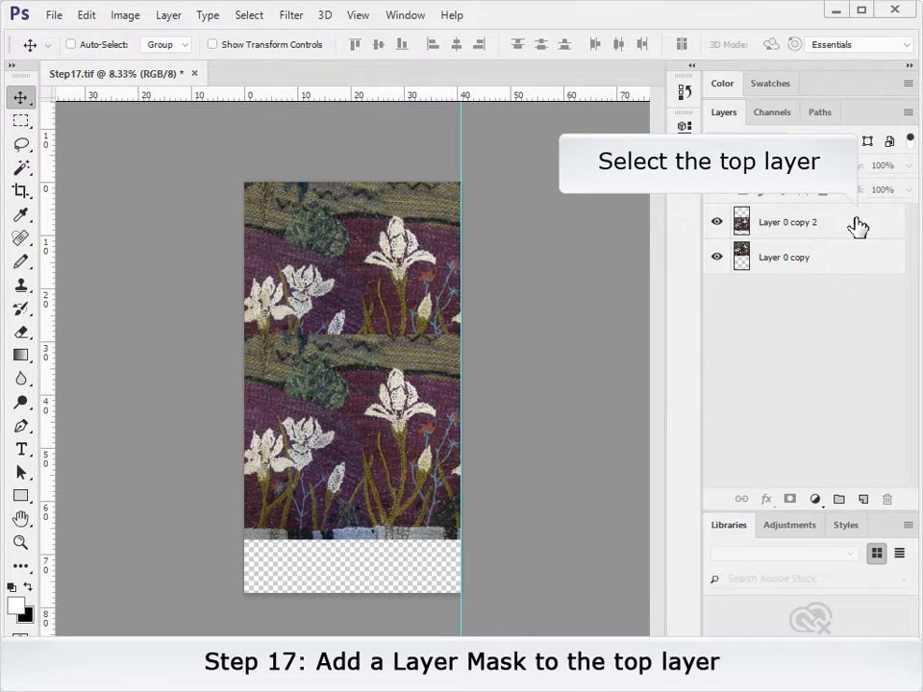
# Load Layer 0 copy 2's pixels as a selection and add a layer mask from it.
pyautogui.click(857, 225)
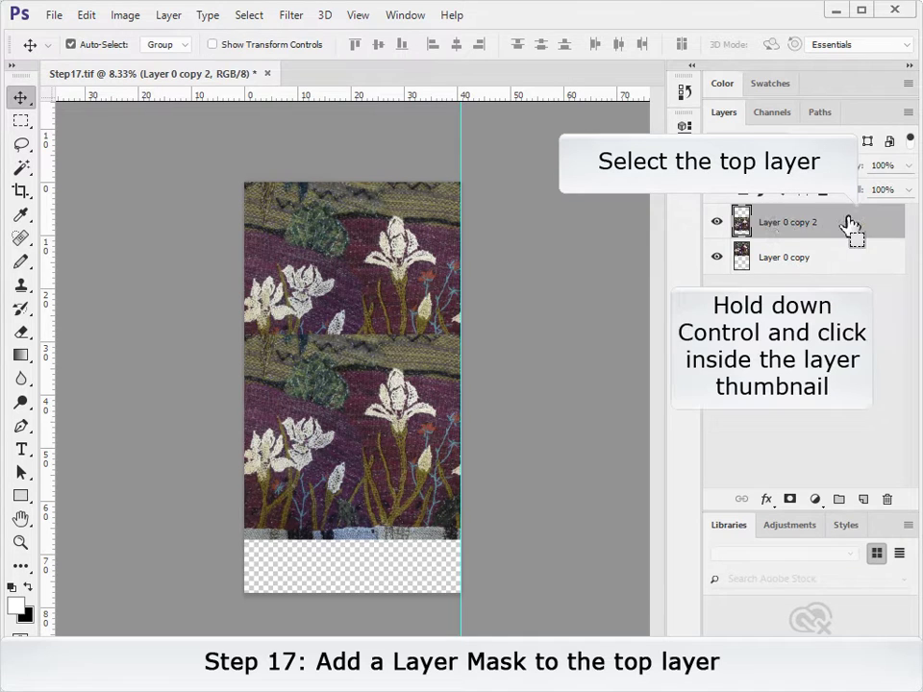
pyautogui.keyDown('ctrl'); pyautogui.click(740, 222); pyautogui.keyUp('ctrl')
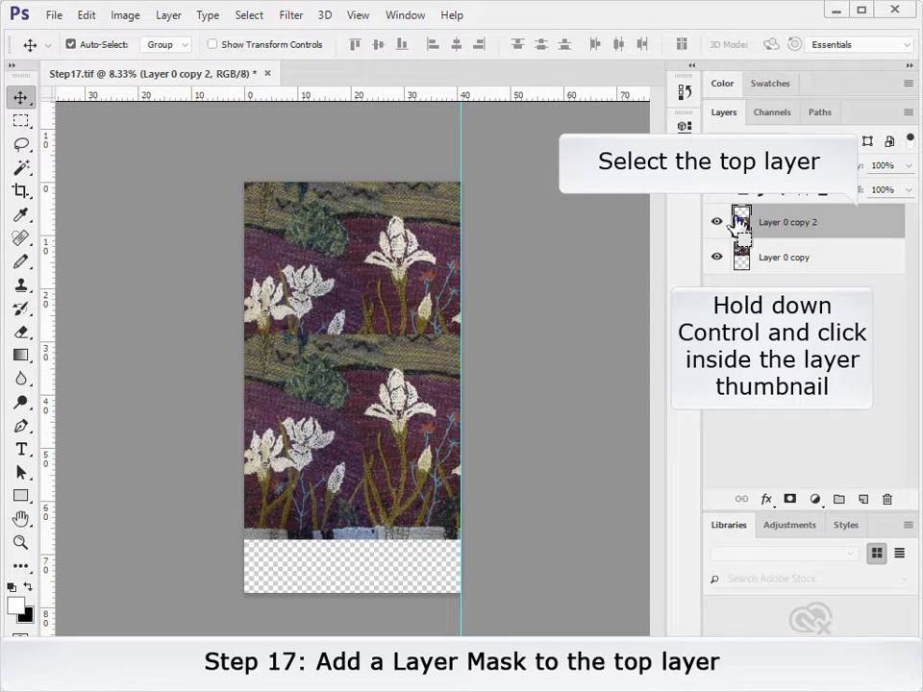
pyautogui.click(789, 499)
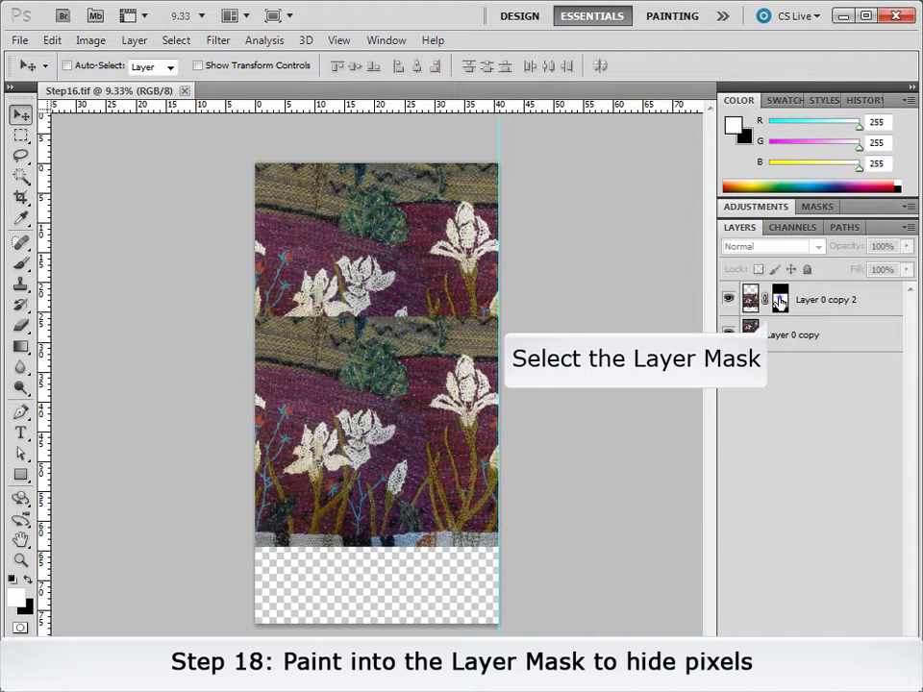
# Paint black on Layer 0 copy 2's mask across the seam, then enlarge the brush.
pyautogui.click(779, 301)
pyautogui.click(27, 579)
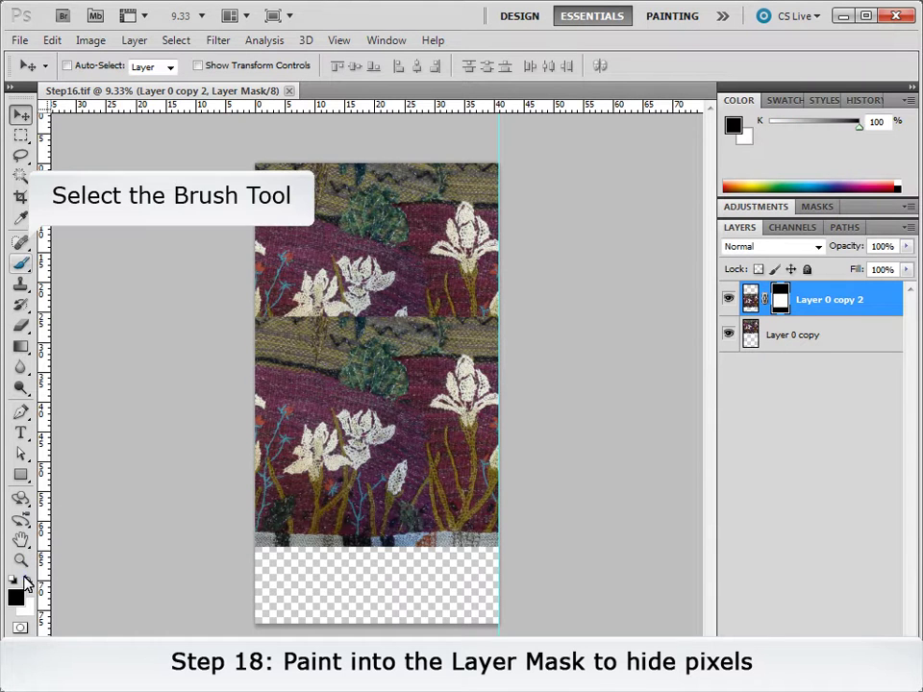
pyautogui.click(20, 262)
pyautogui.moveTo(302, 330)
pyautogui.mouseDown()
pyautogui.moveTo(364, 332)
pyautogui.moveTo(348, 337)
pyautogui.moveTo(383, 330)
pyautogui.moveTo(407, 342)
pyautogui.moveTo(471, 335)
pyautogui.moveTo(482, 314)
pyautogui.moveTo(290, 349)
pyautogui.moveTo(307, 336)
pyautogui.moveTo(300, 319)
pyautogui.moveTo(329, 332)
pyautogui.moveTo(445, 334)
pyautogui.mouseUp()
pyautogui.press(']')
pyautogui.press(']')
pyautogui.press(']')
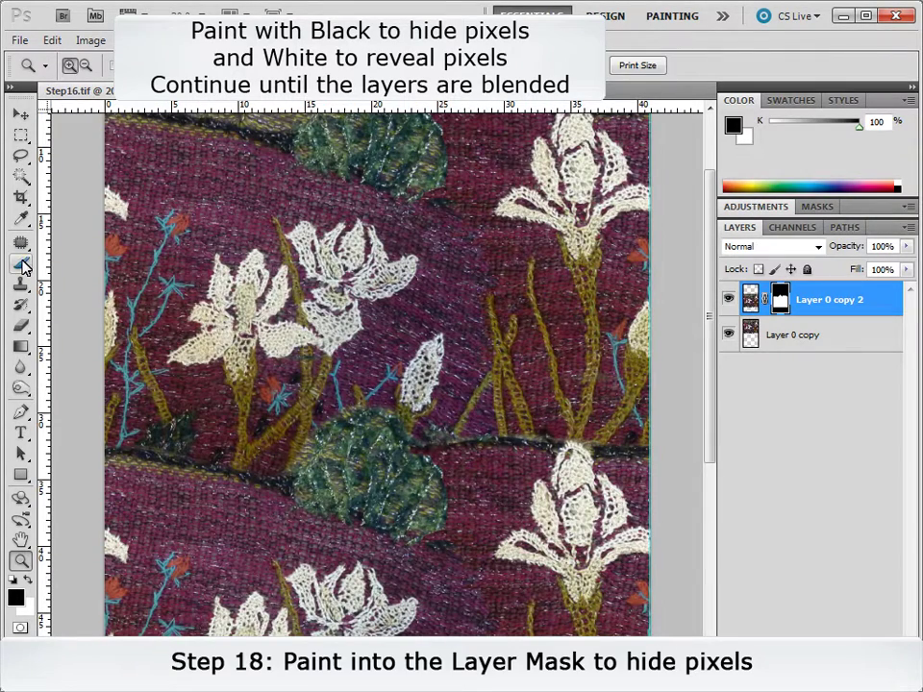
# Hide the grey streak and blend the seam around the leaf, then restore stems with white.
pyautogui.click(21, 263)
pyautogui.moveTo(508, 436)
pyautogui.mouseDown()
pyautogui.moveTo(423, 443)
pyautogui.moveTo(512, 440)
pyautogui.moveTo(445, 447)
pyautogui.mouseUp()
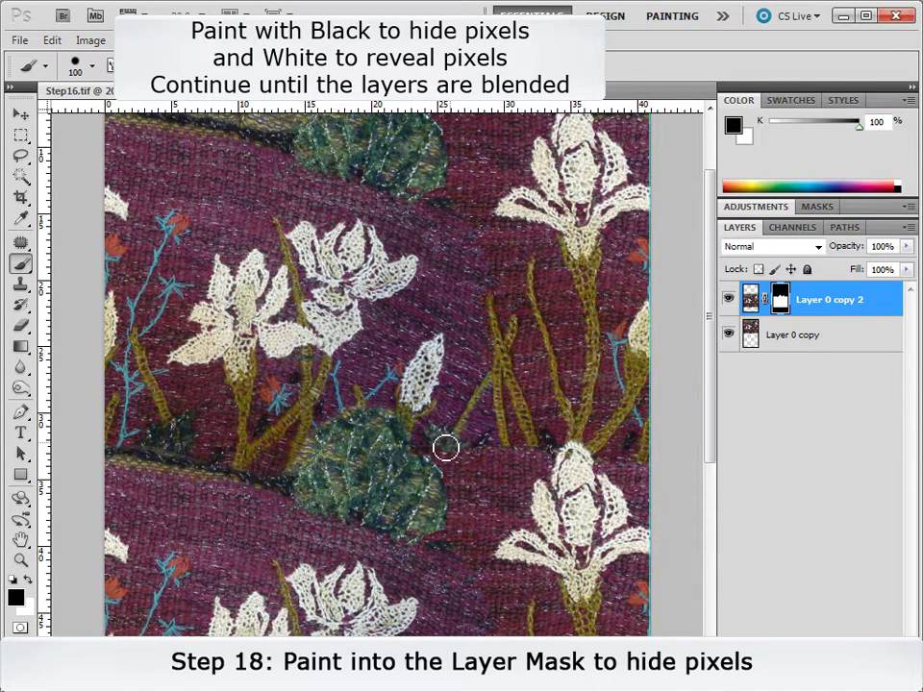
pyautogui.moveTo(237, 473); pyautogui.dragTo(107, 456)
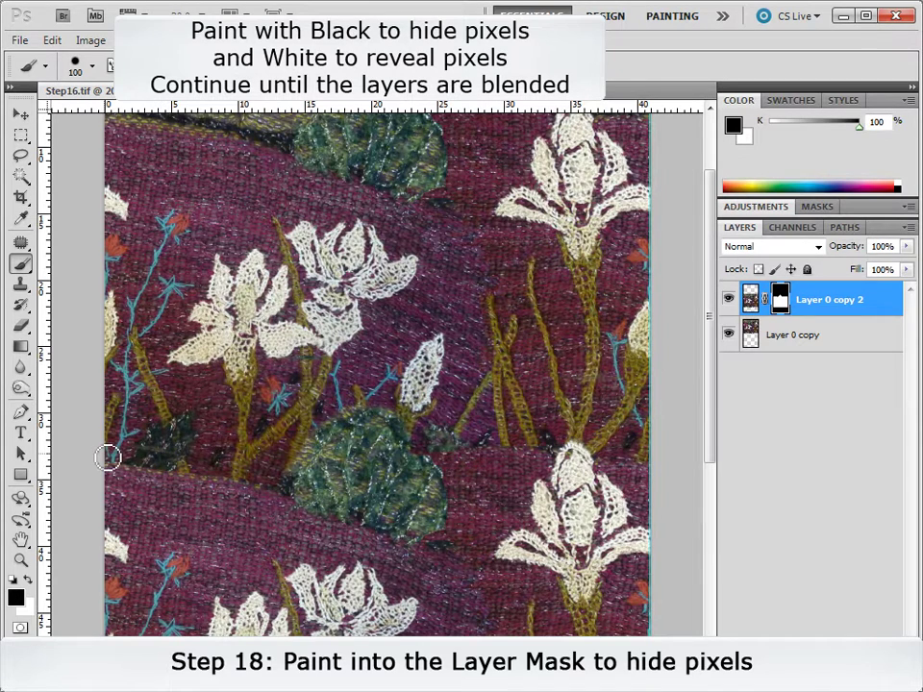
pyautogui.moveTo(304, 449)
pyautogui.mouseDown()
pyautogui.moveTo(320, 434)
pyautogui.moveTo(388, 420)
pyautogui.mouseUp()
pyautogui.press('x')
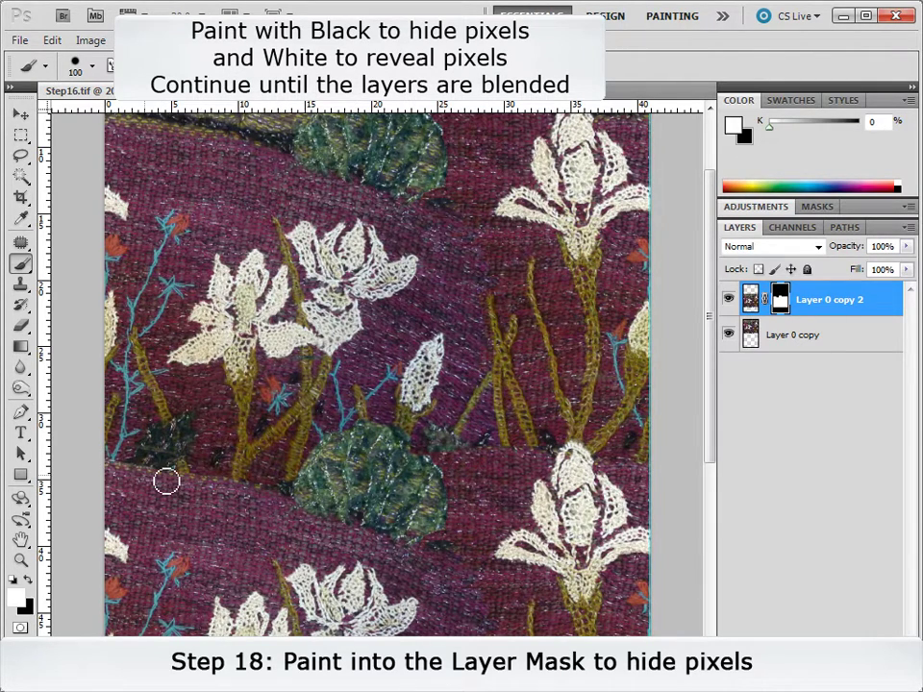
pyautogui.moveTo(166, 481)
pyautogui.mouseDown()
pyautogui.moveTo(281, 497)
pyautogui.moveTo(211, 478)
pyautogui.moveTo(451, 456)
pyautogui.mouseUp()
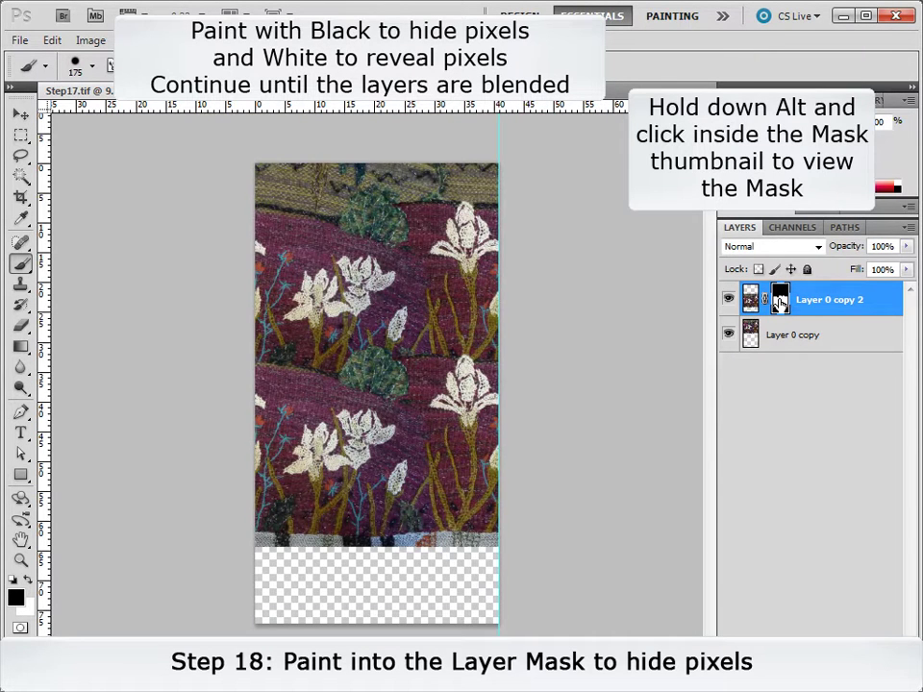
# View the mask alone, paint out the white streak, and check alignment with a temporary guide.
pyautogui.keyDown('alt'); pyautogui.click(779, 301); pyautogui.keyUp('alt')
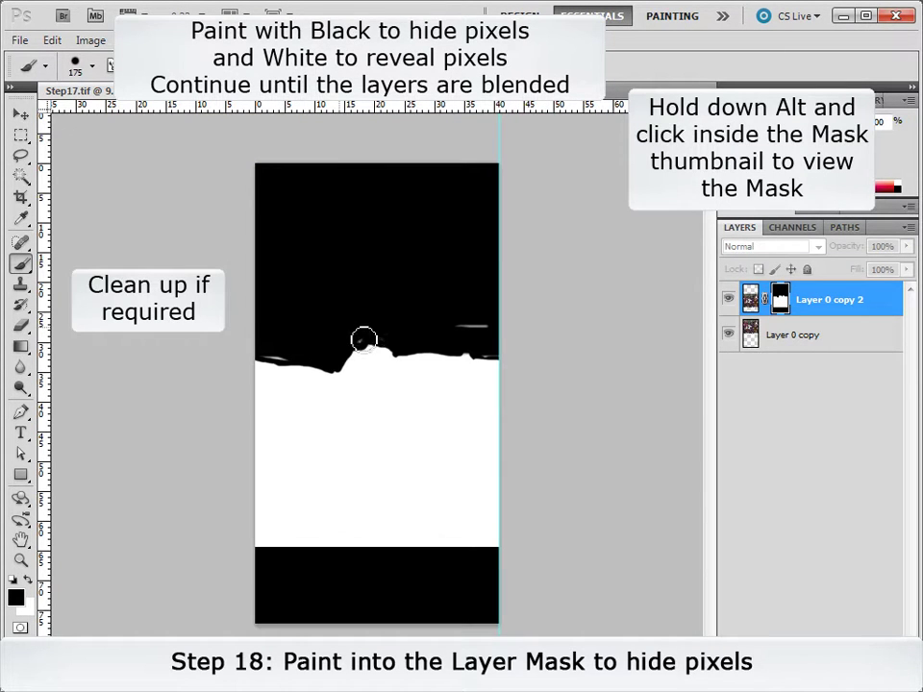
pyautogui.moveTo(382, 335)
pyautogui.mouseDown()
pyautogui.moveTo(451, 328)
pyautogui.moveTo(506, 340)
pyautogui.mouseUp()
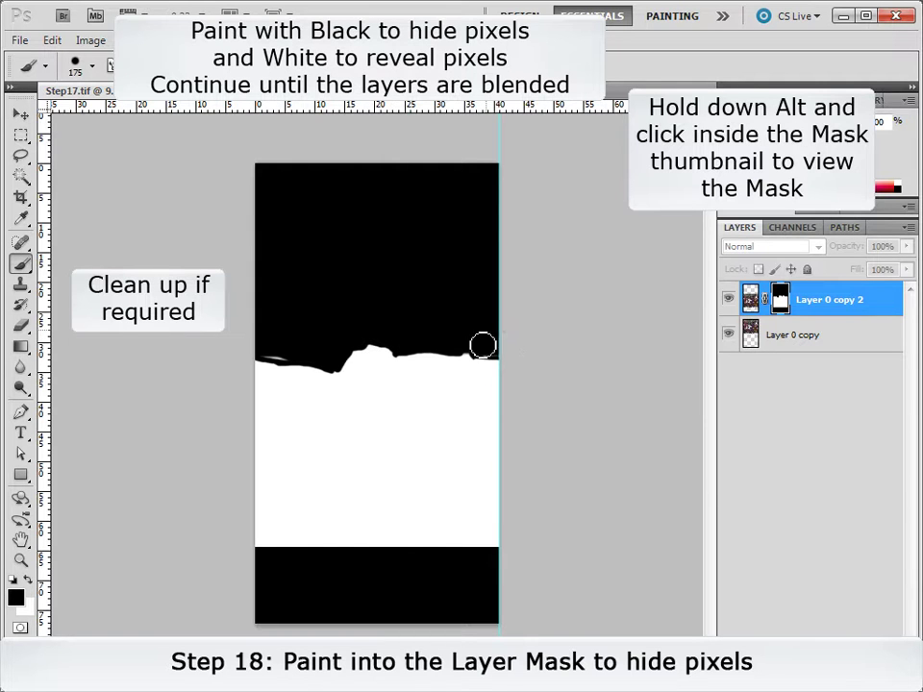
pyautogui.moveTo(407, 105); pyautogui.dragTo(392, 360)
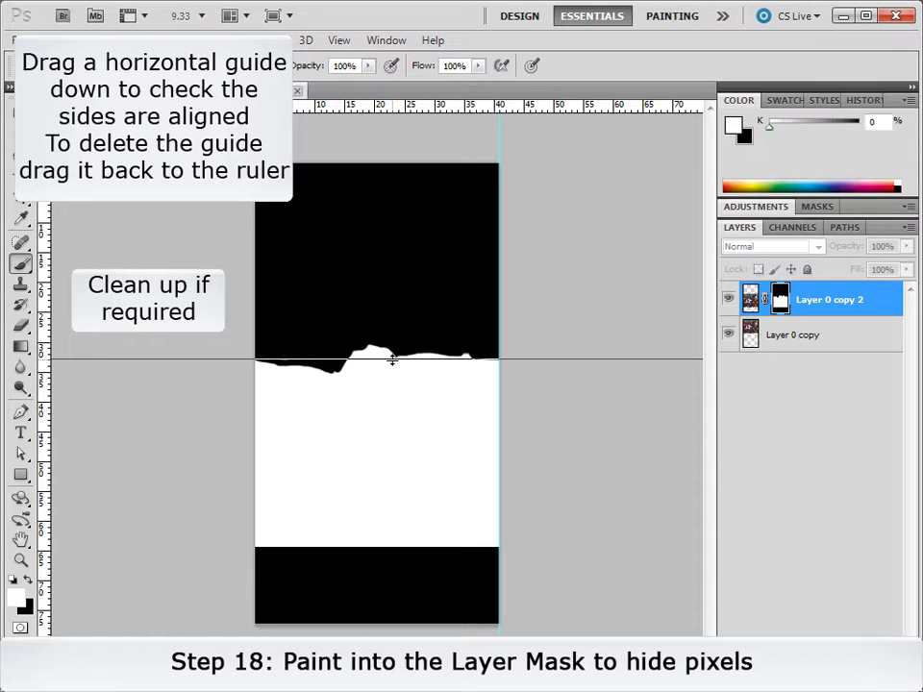
pyautogui.moveTo(392, 359); pyautogui.dragTo(420, 108)
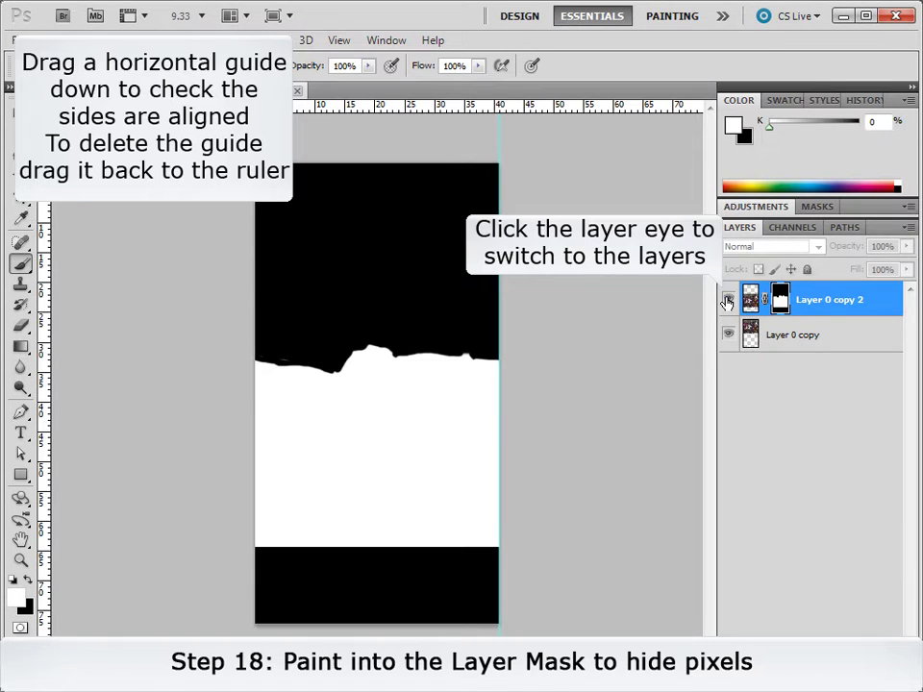
pyautogui.click(727, 300)
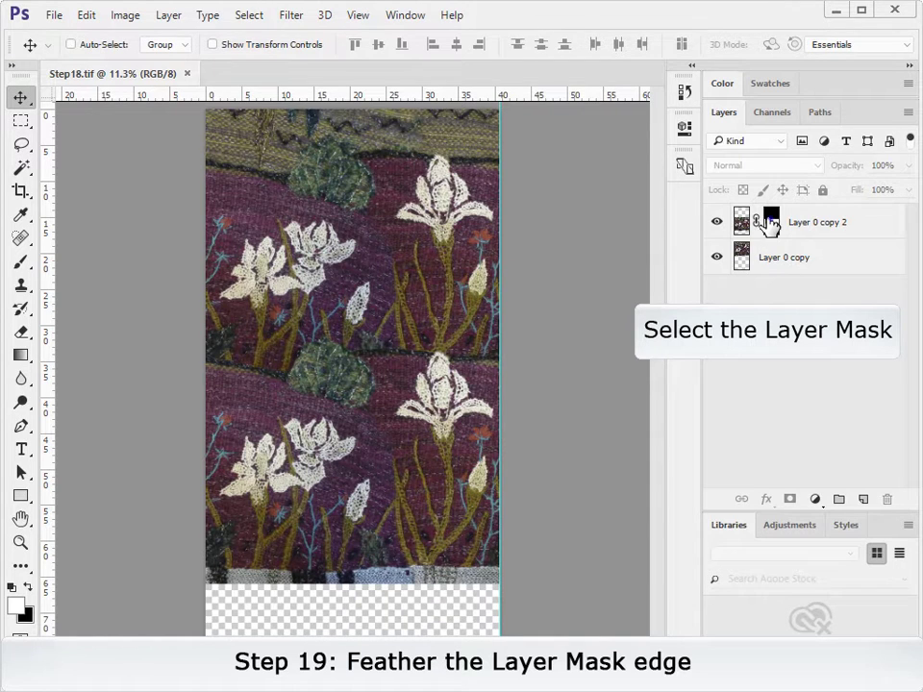
# Feather Layer 0 copy 2's mask by 10 px and check the edge by toggling Layer 0 copy.
pyautogui.click(770, 221)
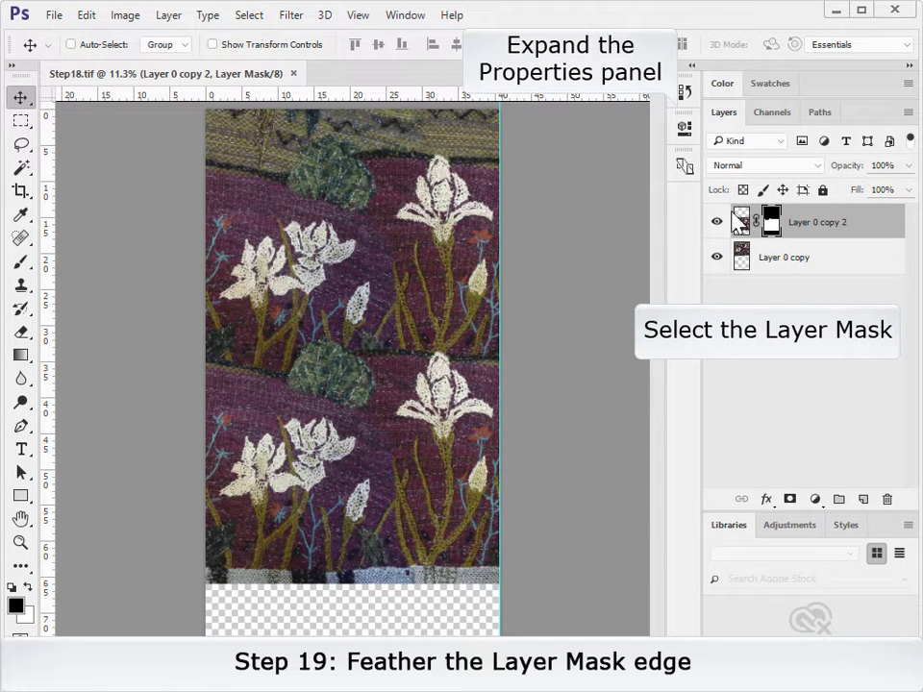
pyautogui.click(685, 129)
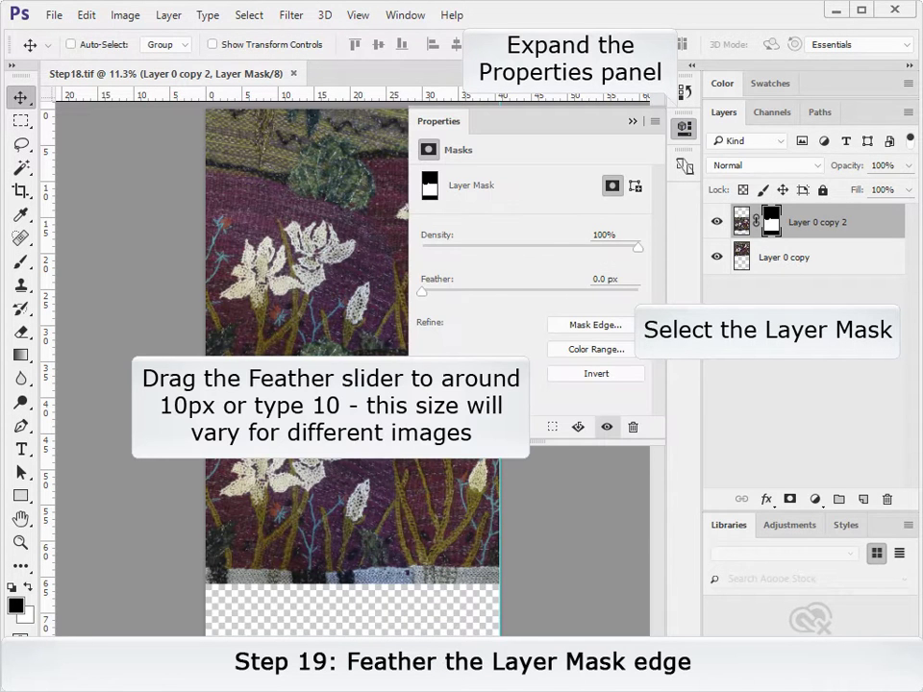
pyautogui.click(613, 278)
pyautogui.write('10')
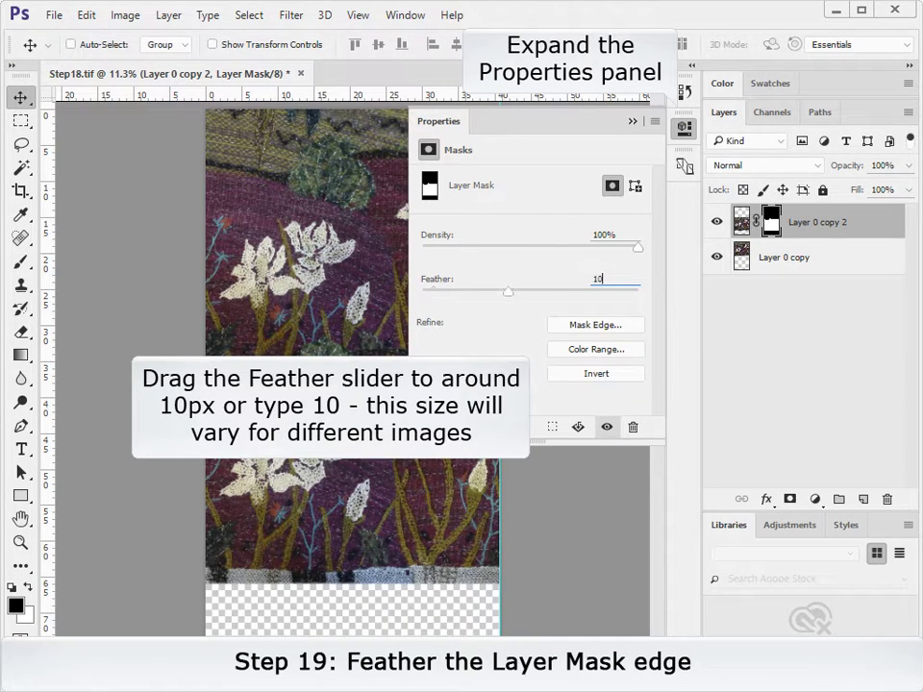
pyautogui.press('Return')
pyautogui.click(632, 121)
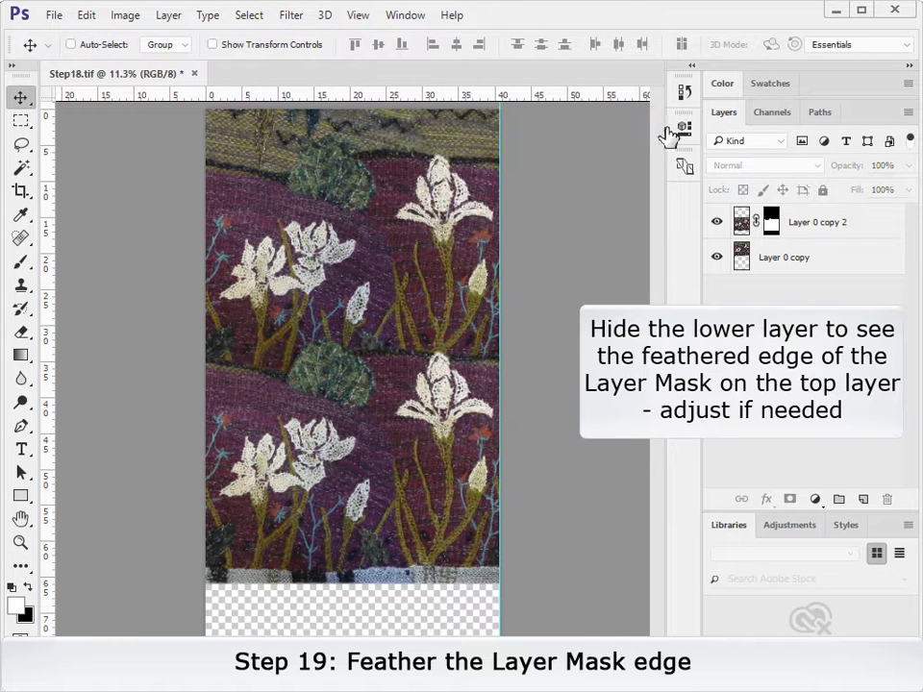
pyautogui.click(716, 257)
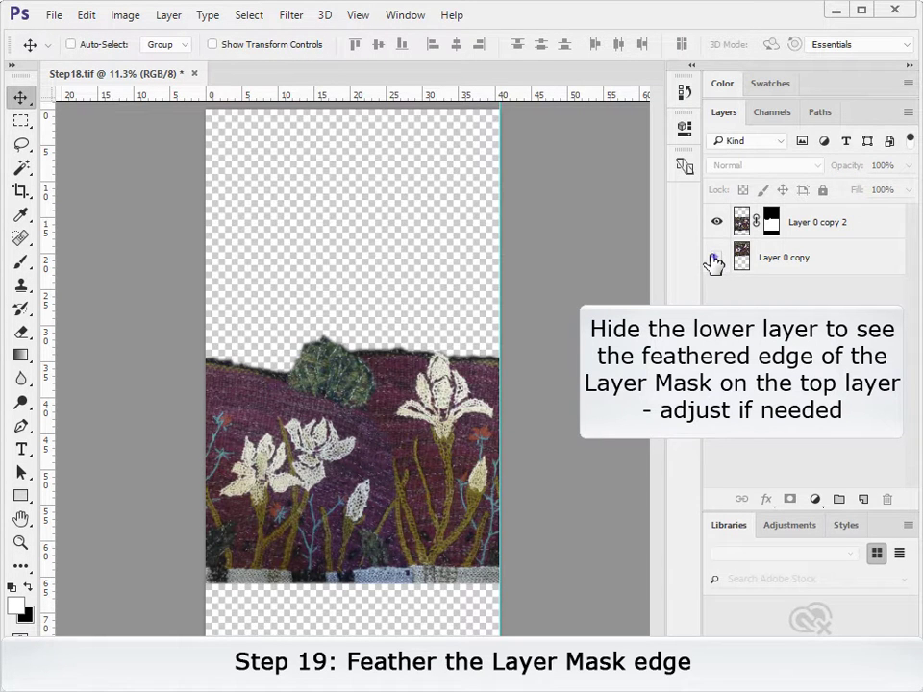
pyautogui.click(715, 258)
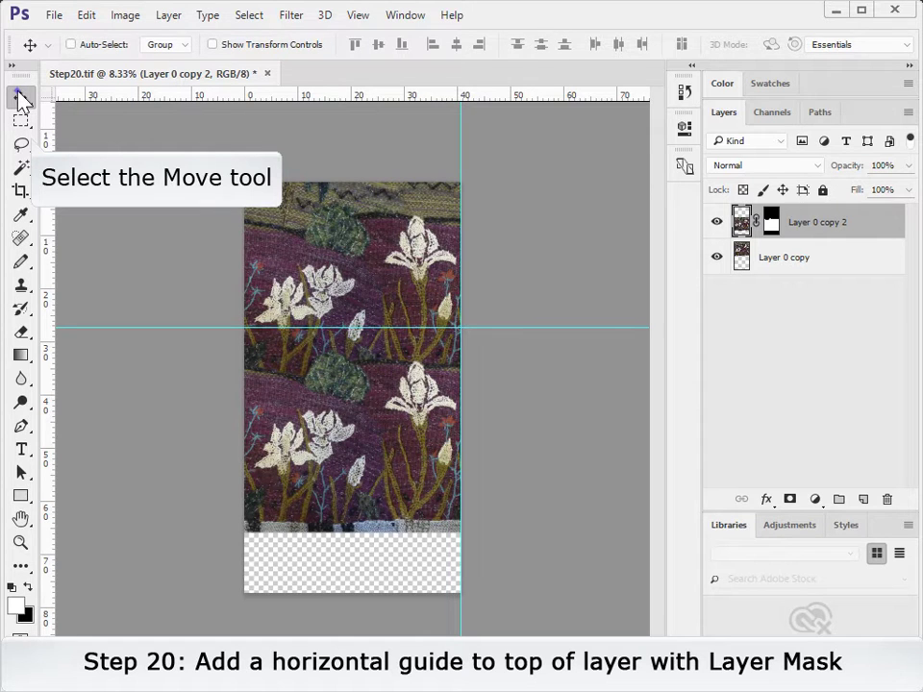
# Place a horizontal guide at the top edge of Layer 0 copy 2's content, then deselect.
pyautogui.click(21, 100)
pyautogui.keyDown('ctrl'); pyautogui.click(742, 226); pyautogui.keyUp('ctrl')
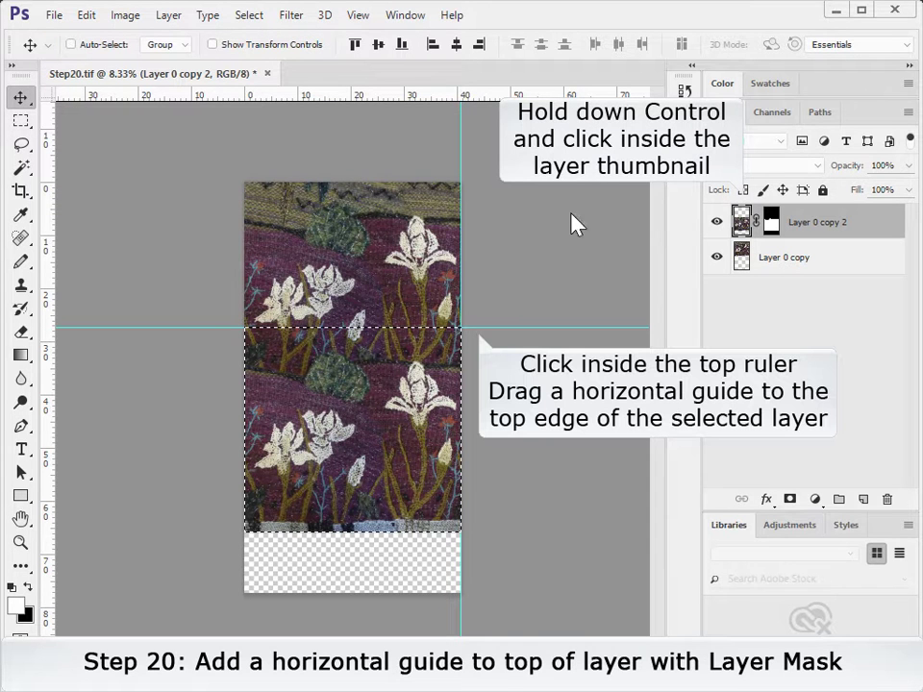
pyautogui.moveTo(375, 106); pyautogui.dragTo(371, 327)
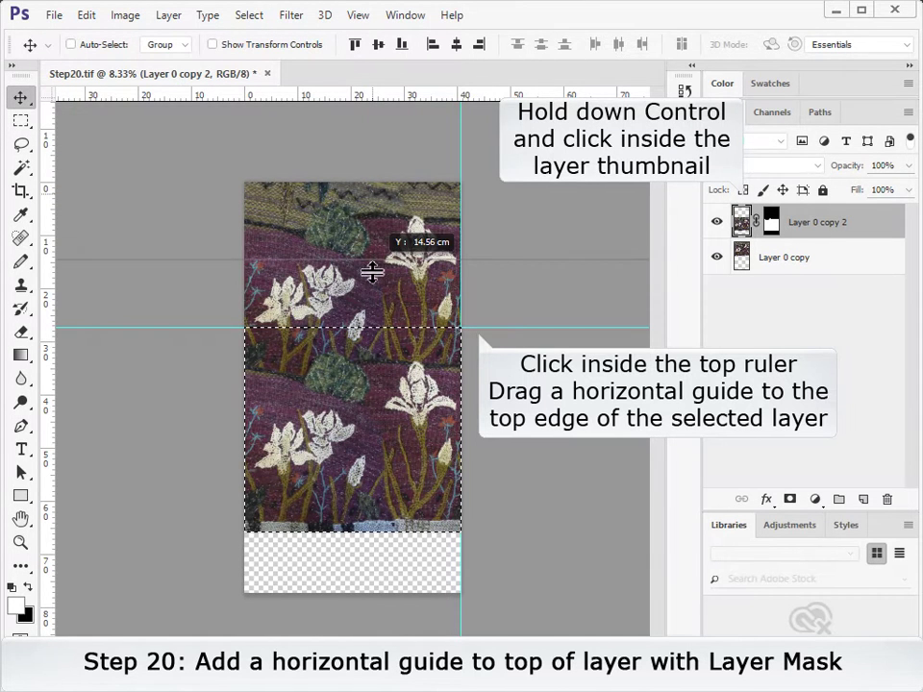
pyautogui.click(249, 16)
pyautogui.click(279, 70)
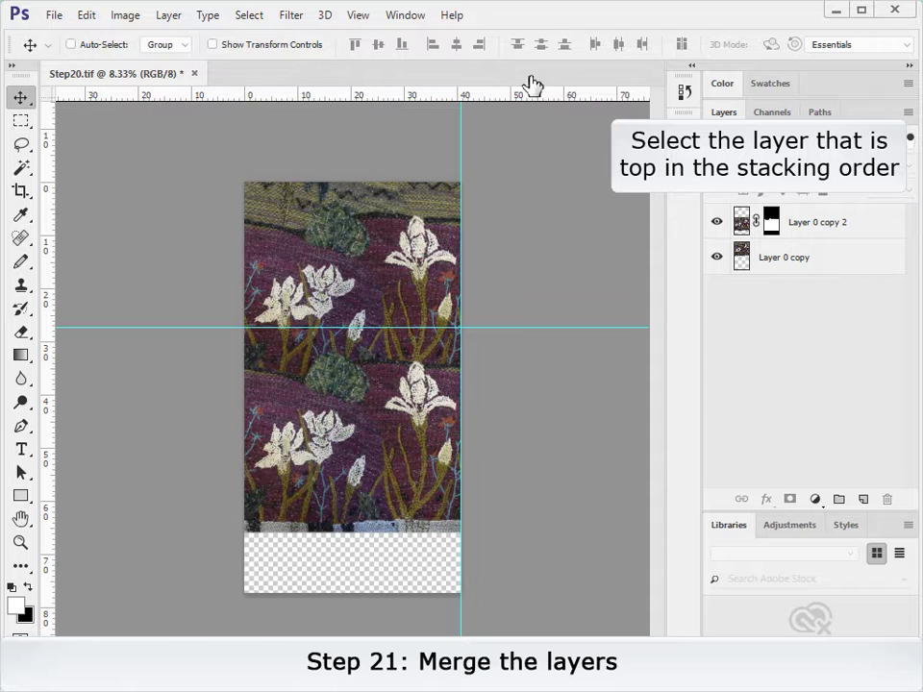
# Merge Layer 0 copy 2 down into Layer 0 copy and drag the merged layer upward.
pyautogui.click(836, 223)
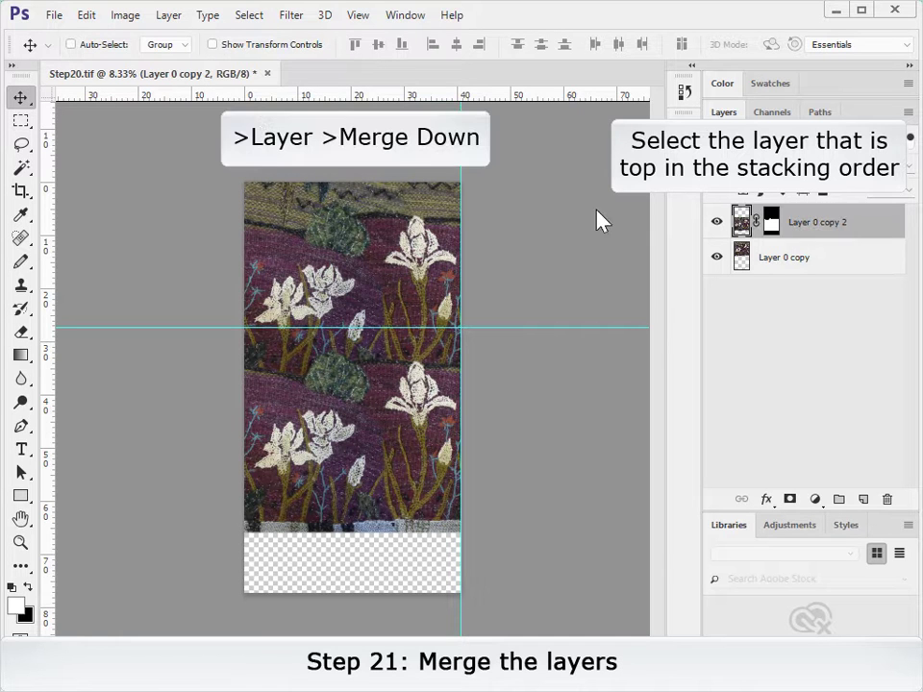
pyautogui.click(169, 16)
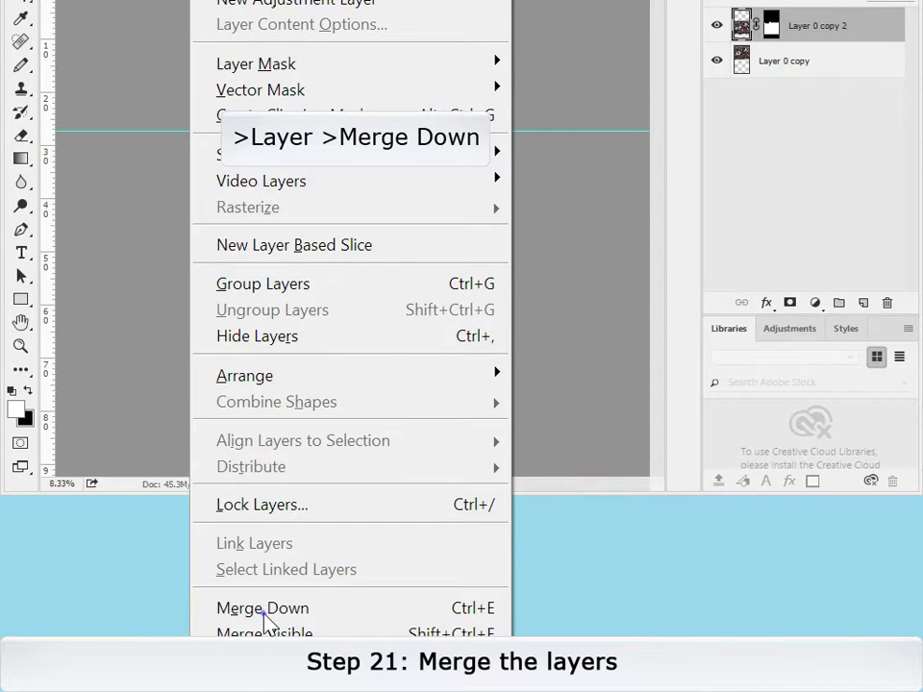
pyautogui.click(265, 611)
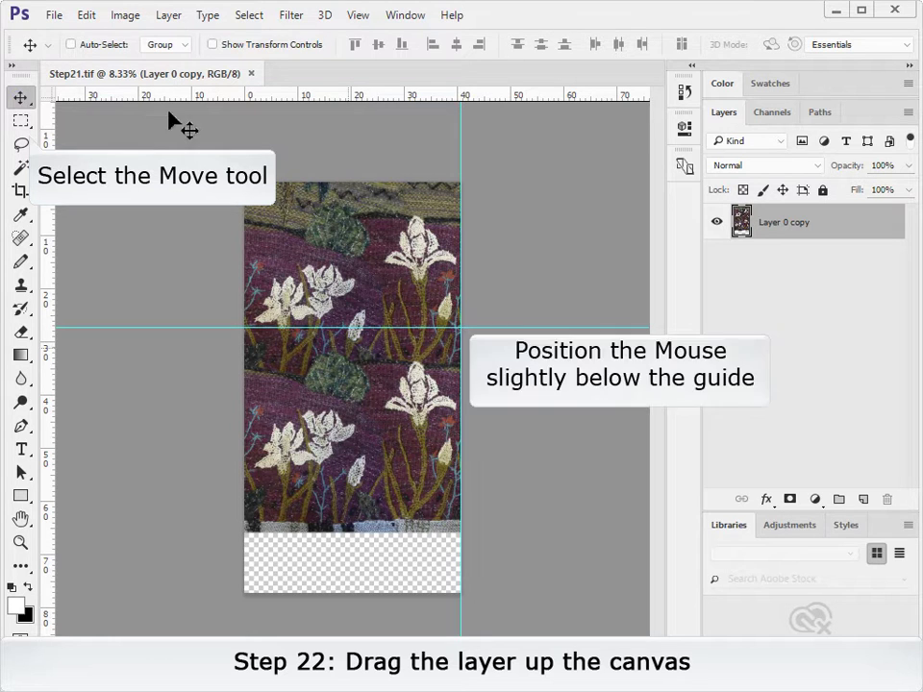
pyautogui.moveTo(348, 351); pyautogui.dragTo(351, 255)
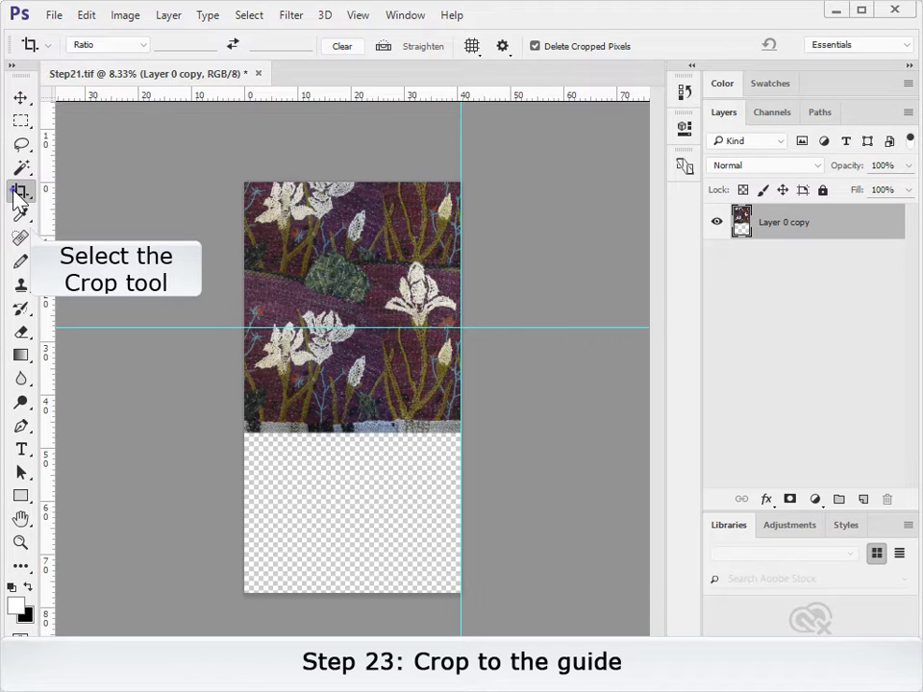
# Crop the canvas bottom up to the horizontal guide, deleting cropped pixels, and flatten to Background.
pyautogui.click(19, 190)
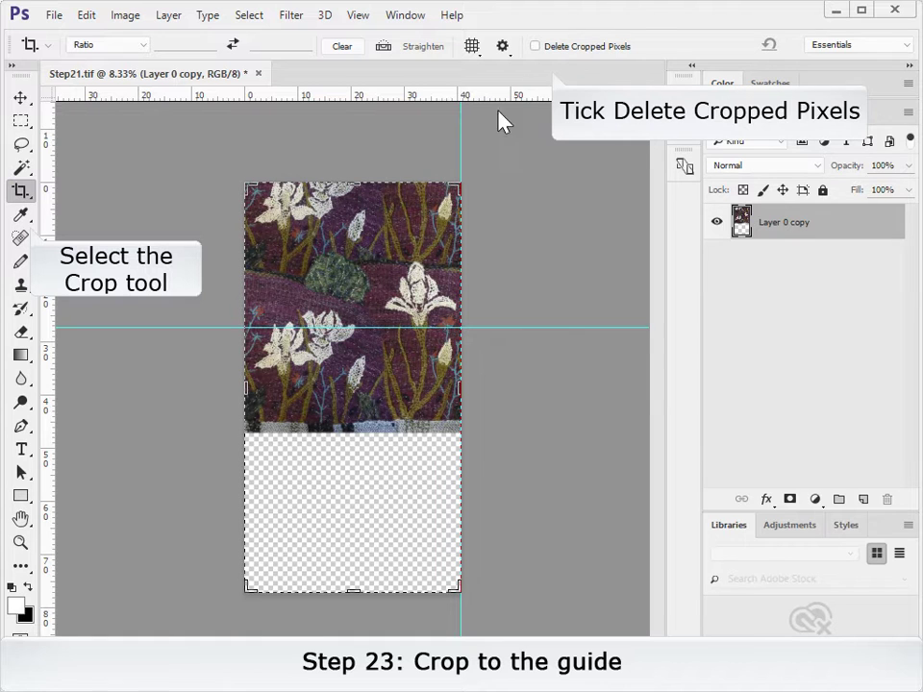
pyautogui.click(535, 45)
pyautogui.moveTo(354, 591); pyautogui.dragTo(353, 464)
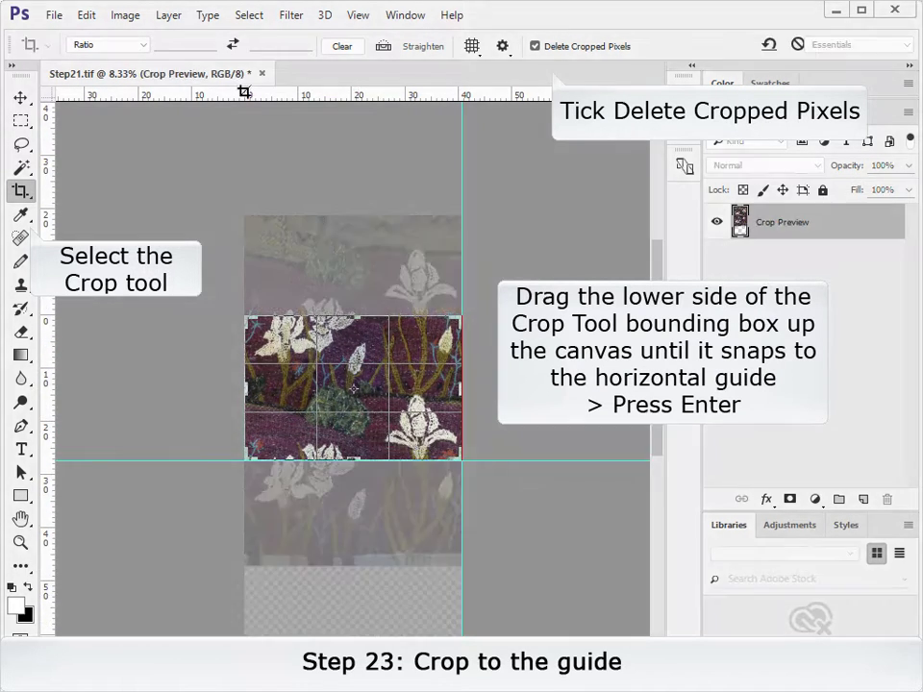
pyautogui.press('Return')
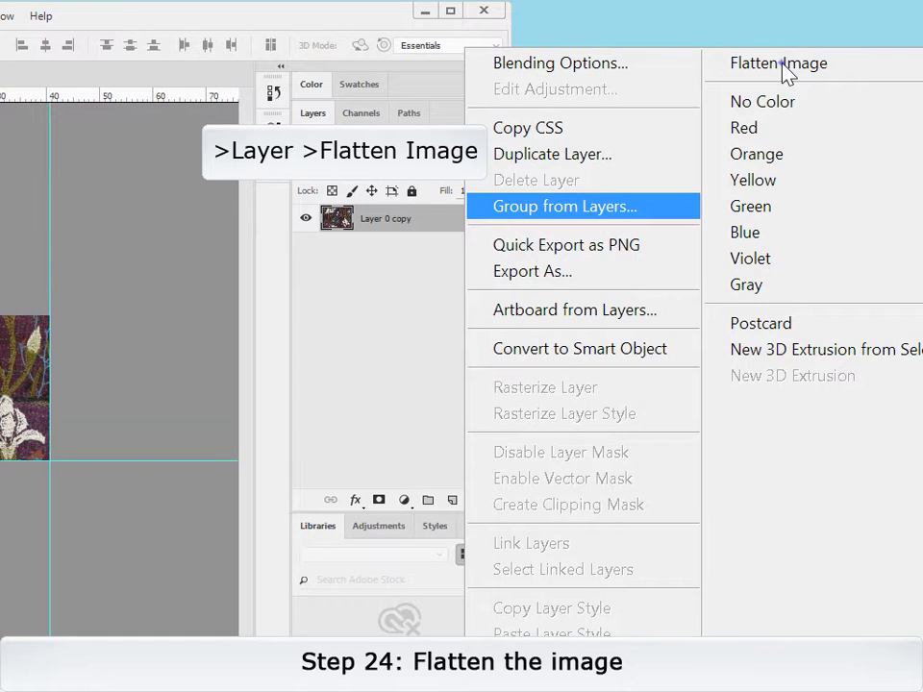
pyautogui.click(783, 65)
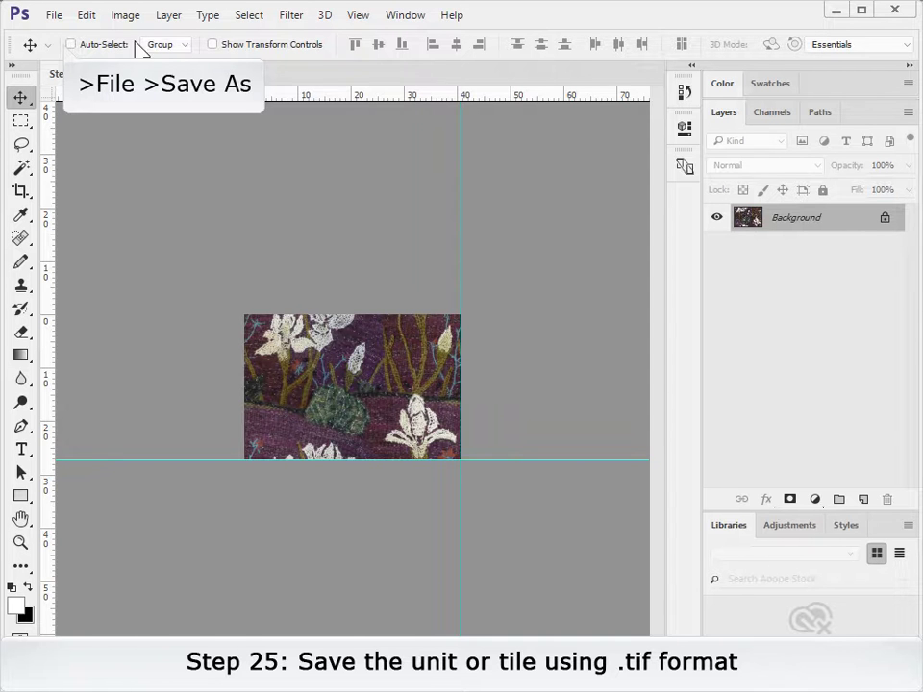
# Save the tile as the TIFF file 'lily unit.tif' with image compression set to None.
pyautogui.click(54, 15)
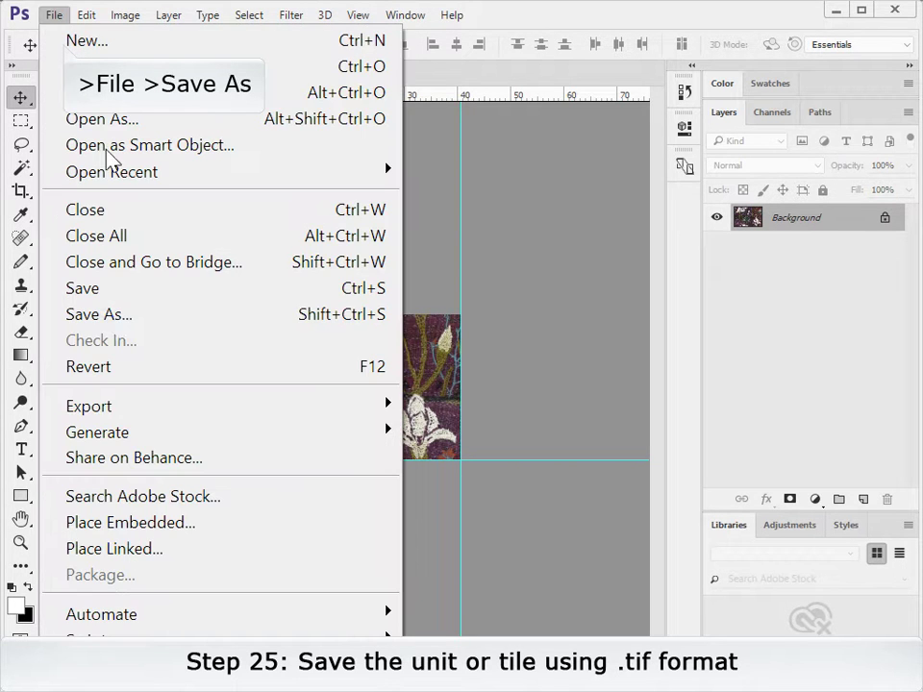
pyautogui.click(115, 317)
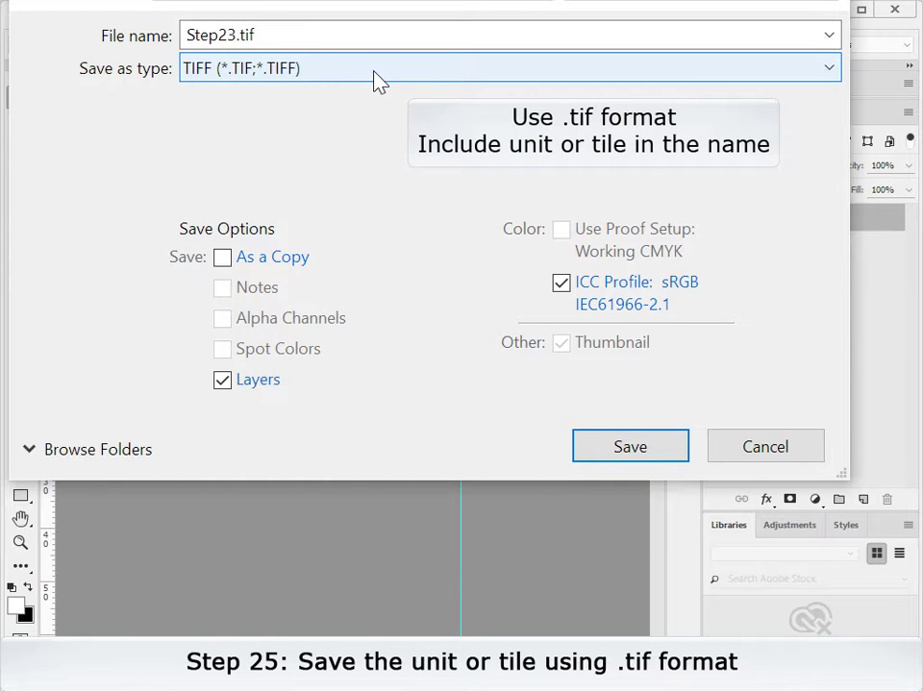
pyautogui.click(378, 77)
pyautogui.click(240, 568)
pyautogui.write('lily unit')
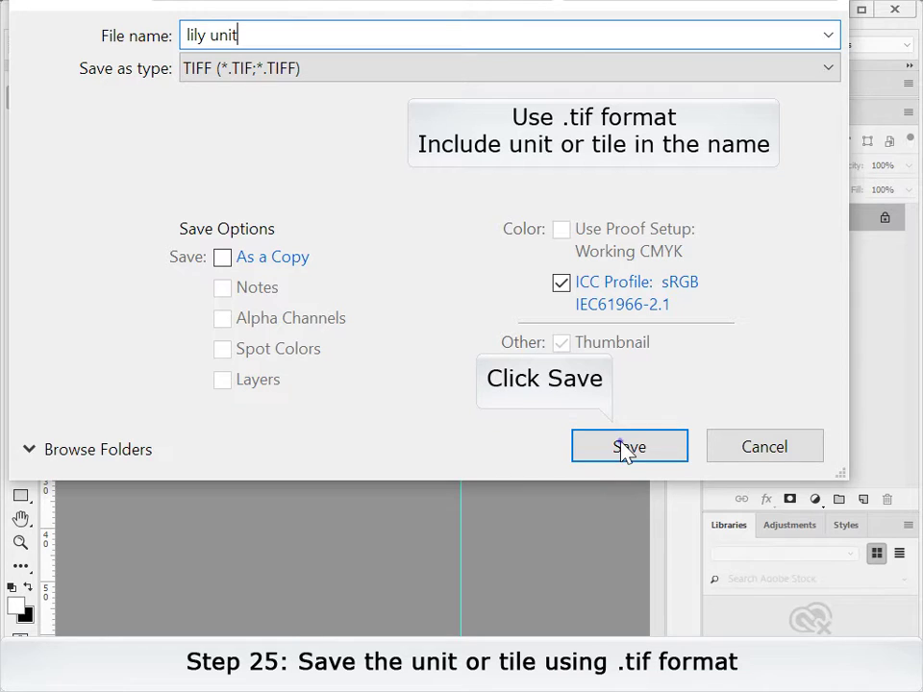
pyautogui.click(624, 450)
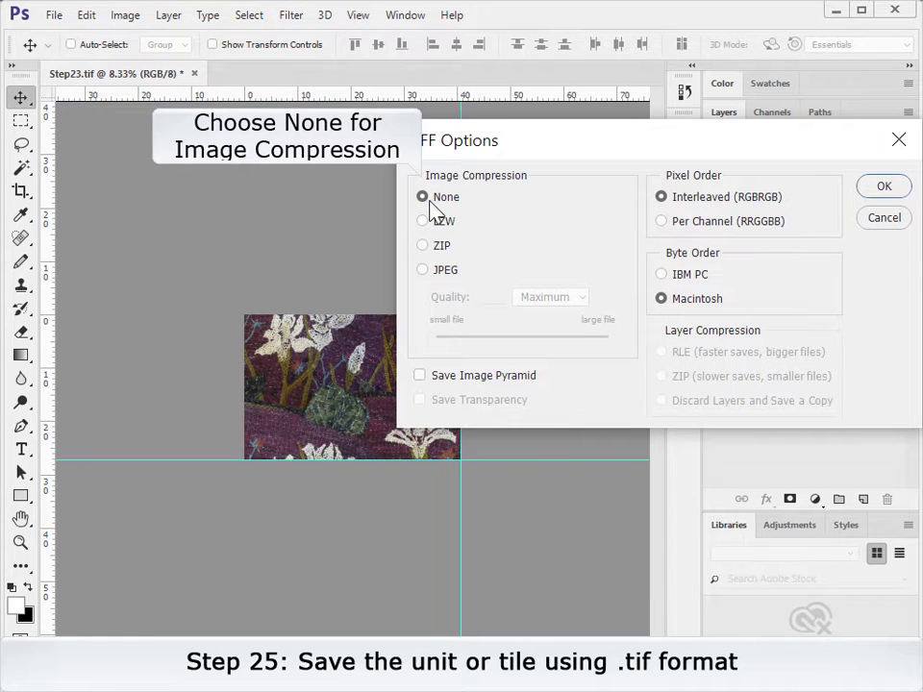
pyautogui.click(883, 187)
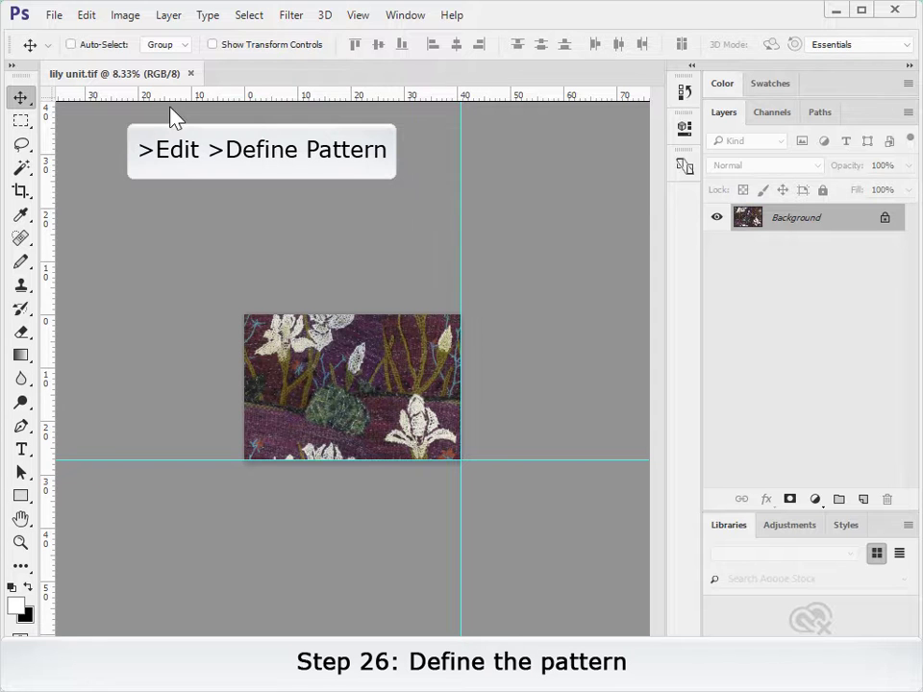
# Define the cropped iris tile as a pattern named 'lily unit.tif'.
pyautogui.click(85, 16)
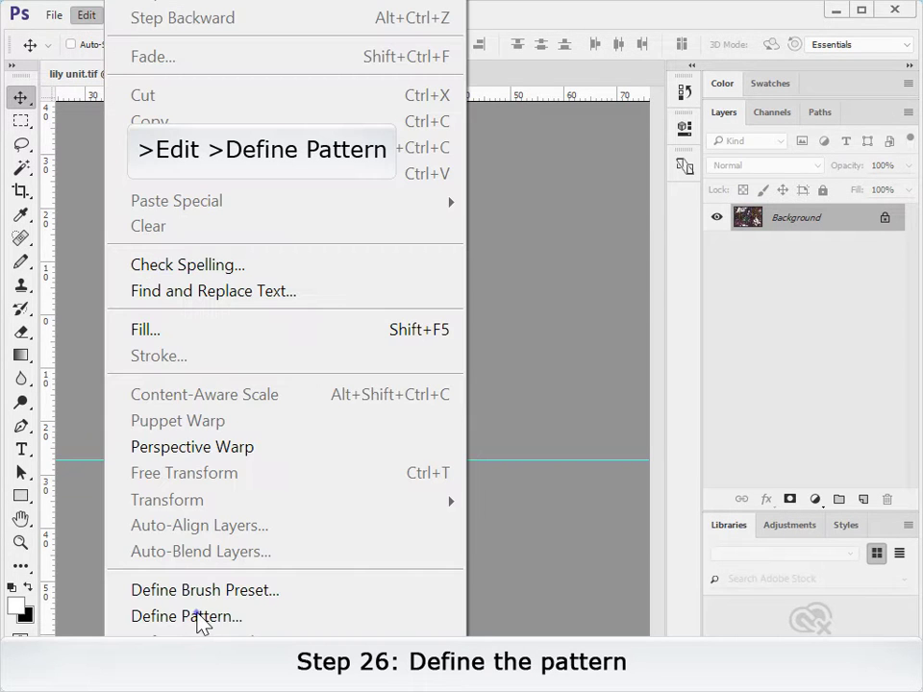
pyautogui.click(199, 615)
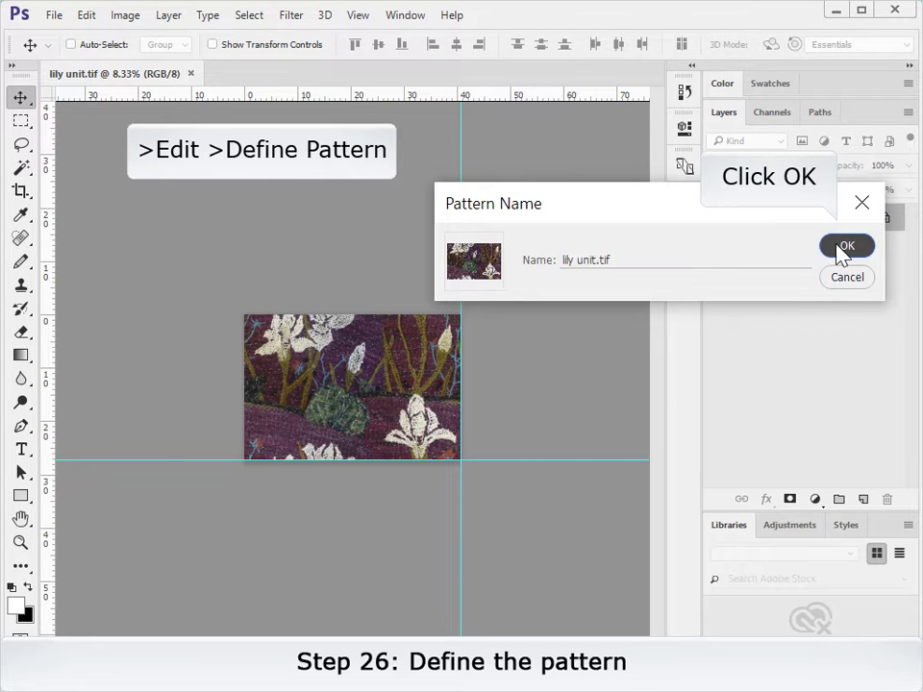
pyautogui.click(842, 247)
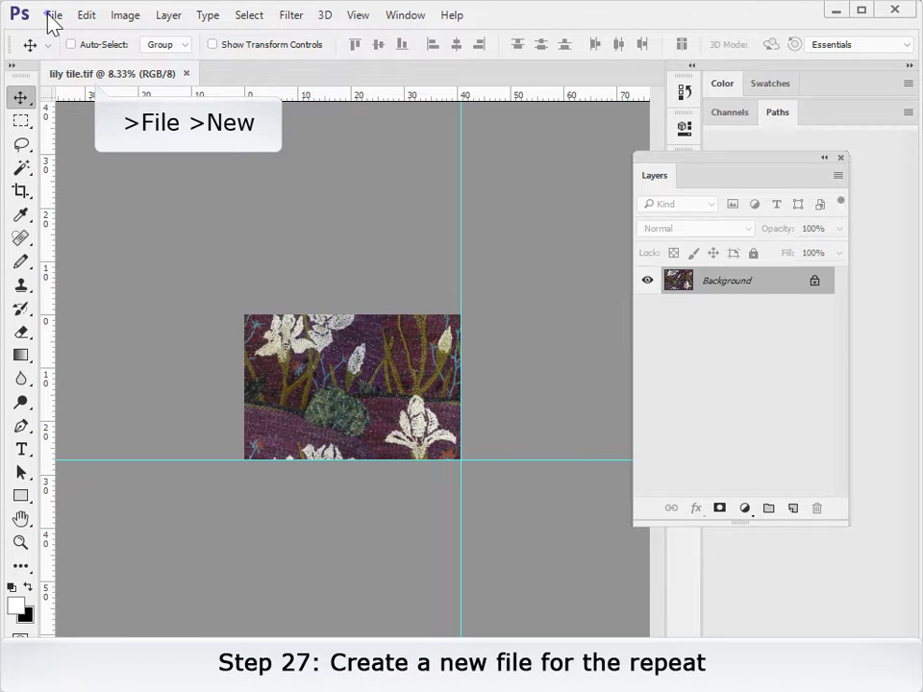
# Start a new document at 150 pixels per inch resolution in RGB Color mode.
pyautogui.click(50, 16)
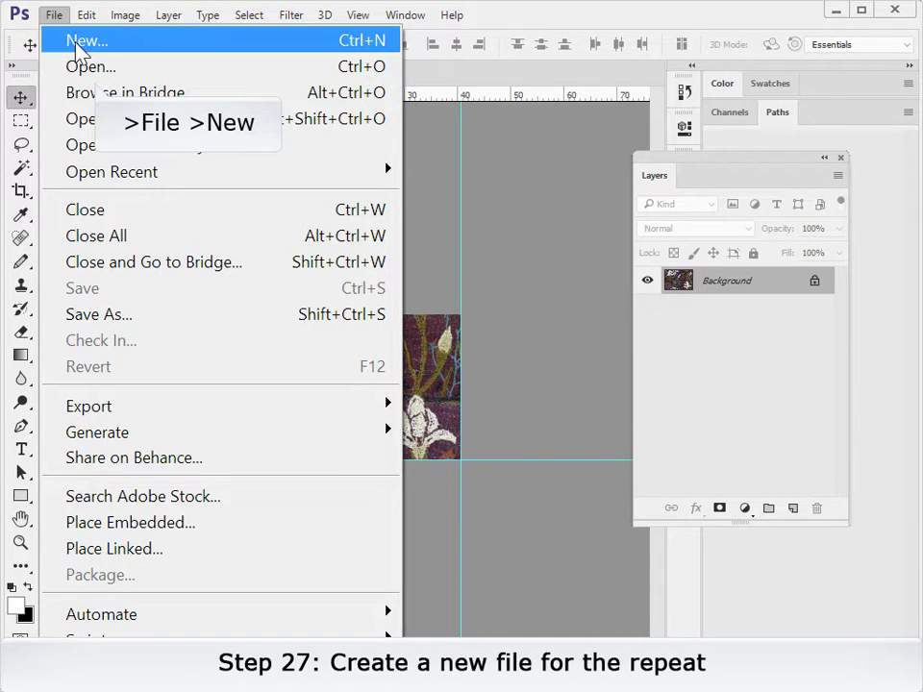
pyautogui.click(73, 40)
pyautogui.moveTo(586, 331); pyautogui.dragTo(516, 333)
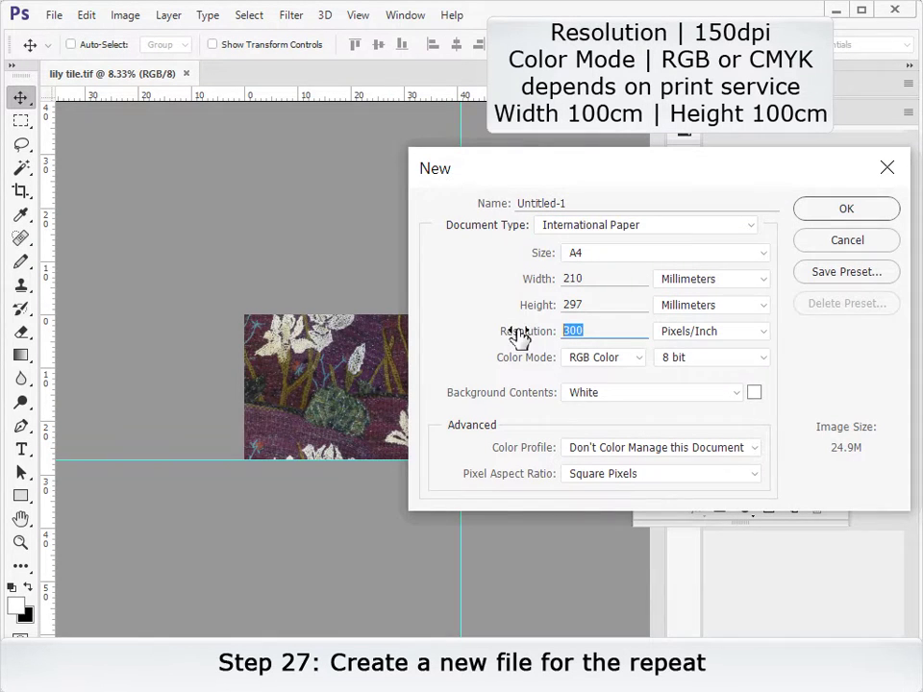
pyautogui.write('150')
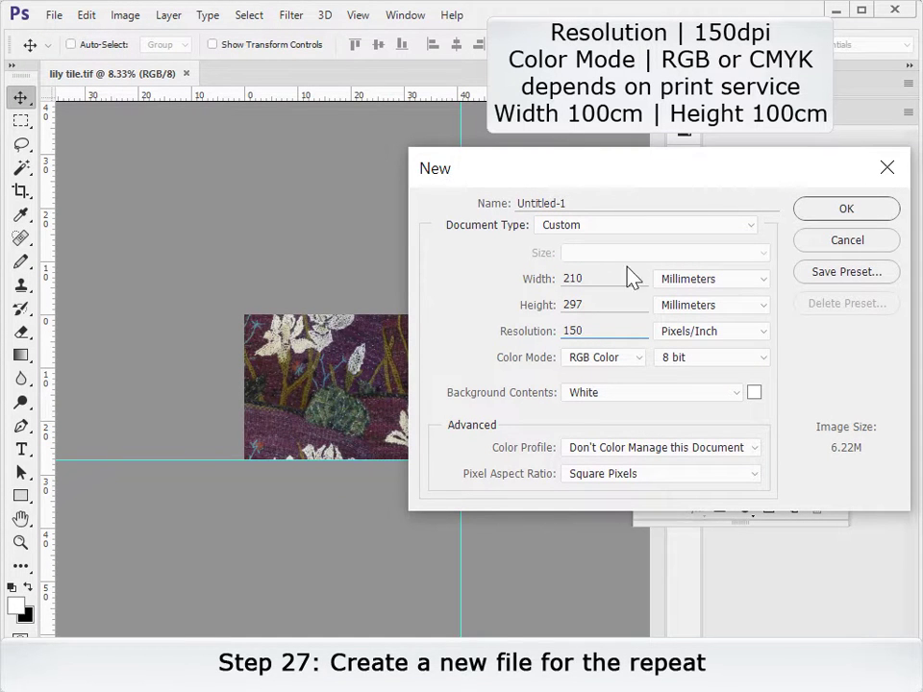
pyautogui.click(638, 357)
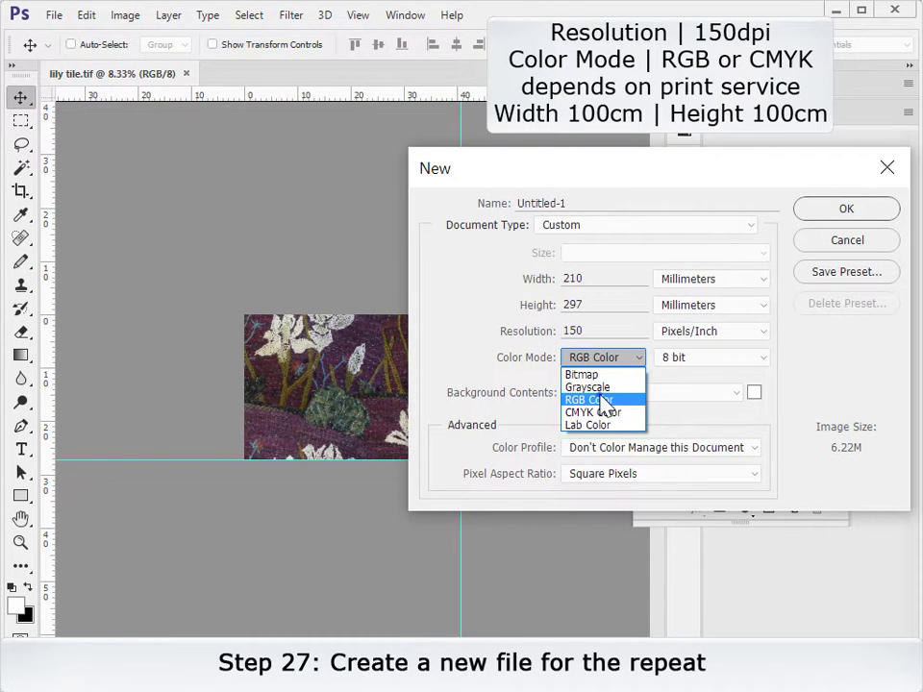
pyautogui.click(603, 399)
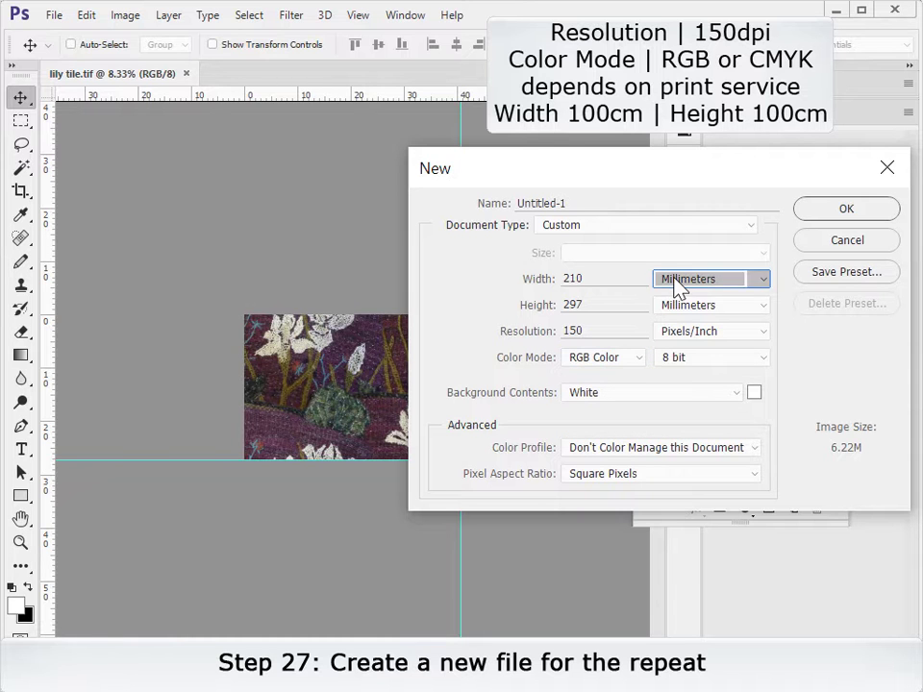
# Set the new document's width and height to 100 centimetres and create it.
pyautogui.click(676, 281)
pyautogui.click(684, 321)
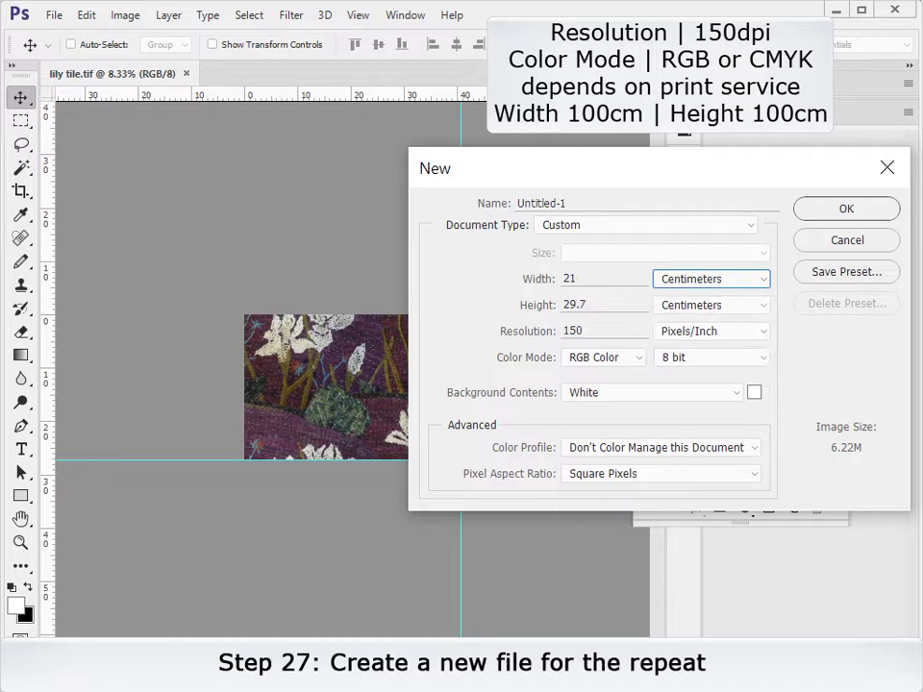
pyautogui.doubleClick(577, 278)
pyautogui.write('100')
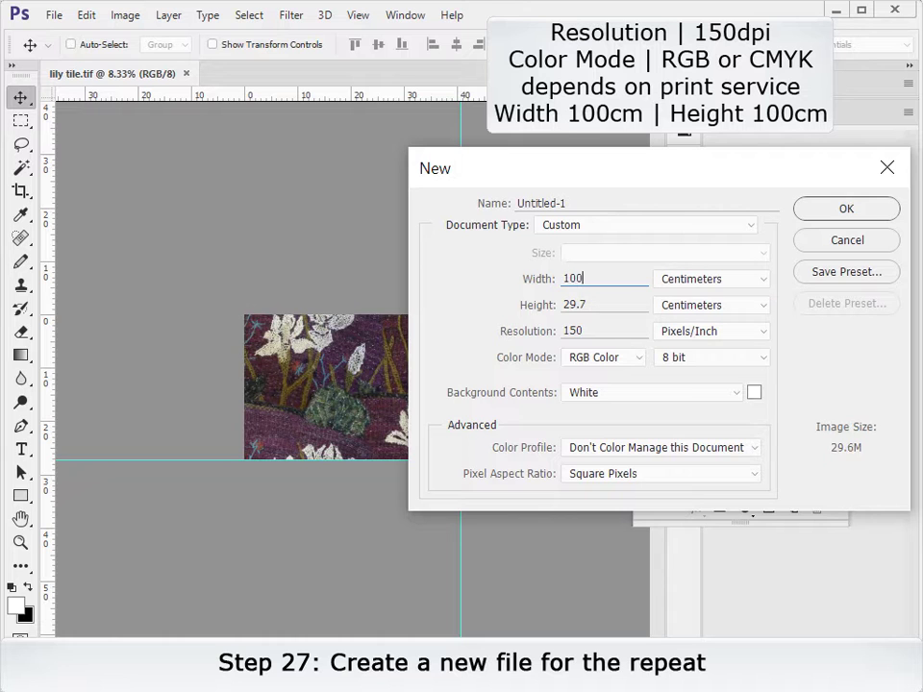
pyautogui.press('Tab')
pyautogui.write('100')
pyautogui.click(836, 216)
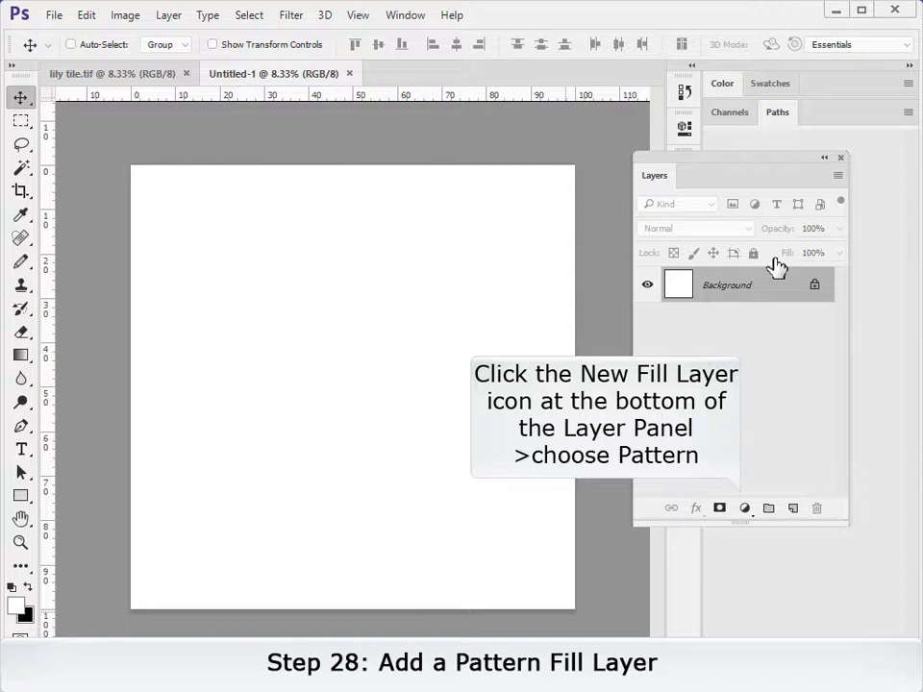
# Add a Pattern Fill layer of the lily tile at 70% scale, repositioned on the canvas.
pyautogui.click(742, 507)
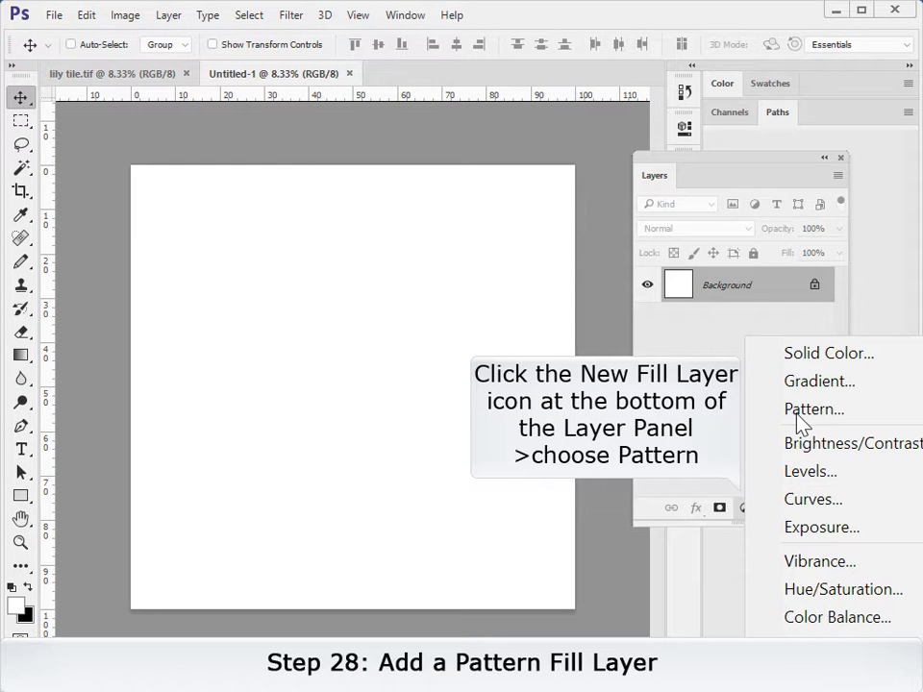
pyautogui.click(797, 410)
pyautogui.click(684, 279)
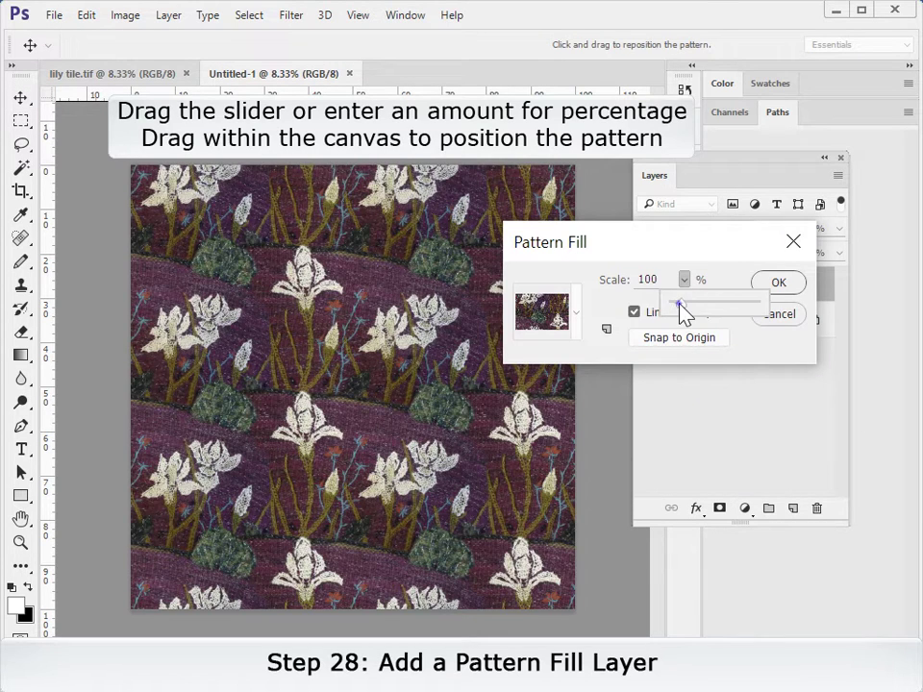
pyautogui.moveTo(678, 303); pyautogui.dragTo(675, 304)
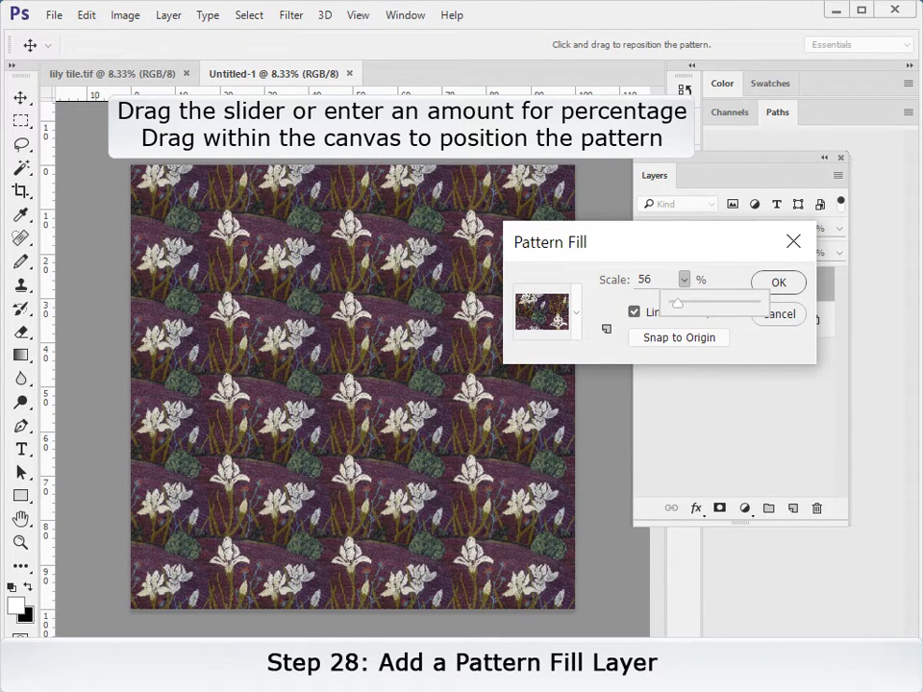
pyautogui.write('70')
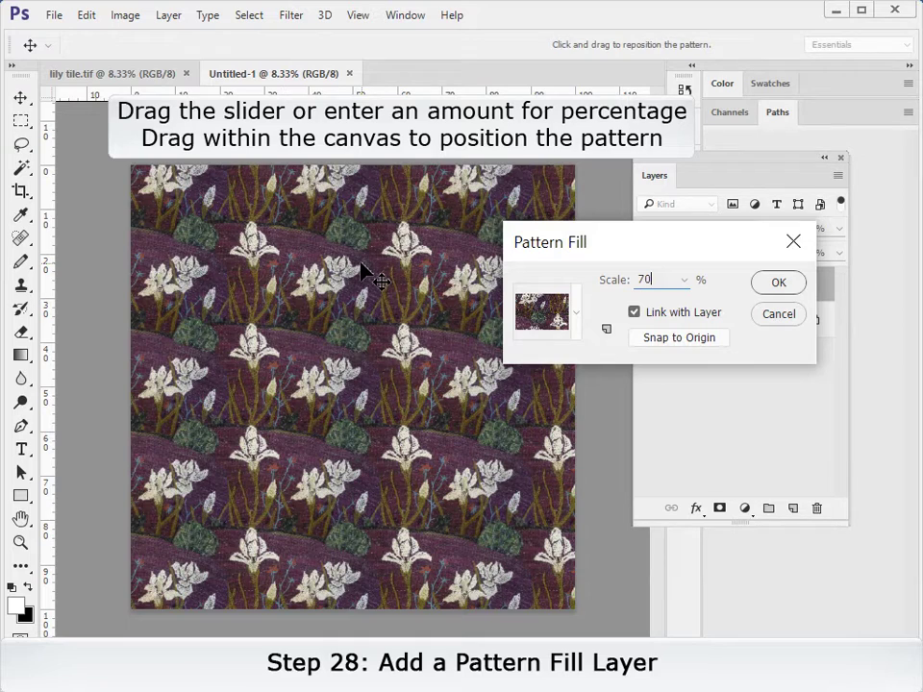
pyautogui.moveTo(362, 271); pyautogui.dragTo(303, 325)
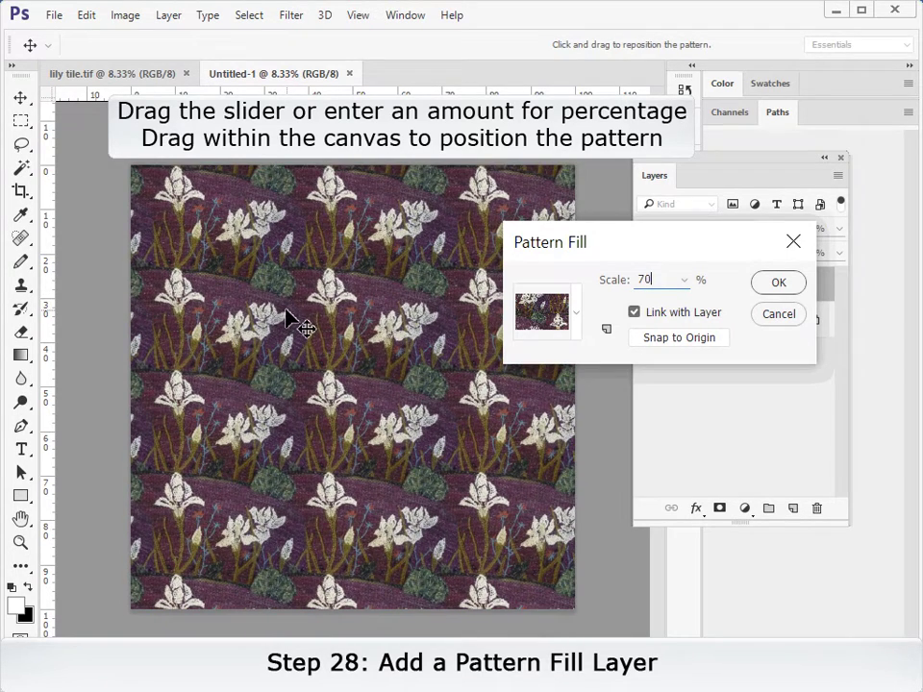
pyautogui.click(777, 283)
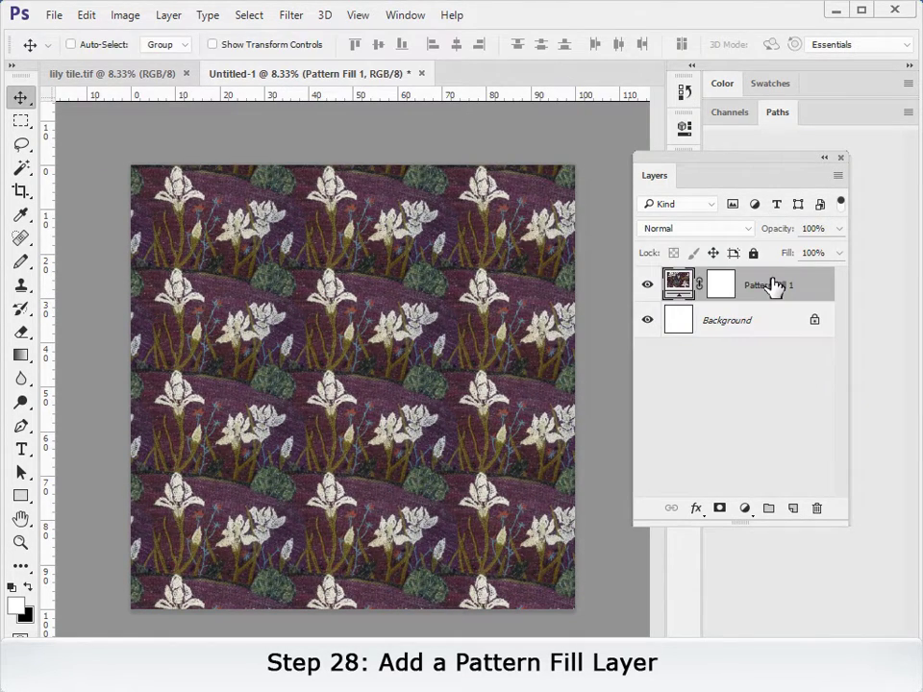
# Change Pattern Fill 1 to 50% scale and shift the repeat right and down.
pyautogui.doubleClick(676, 284)
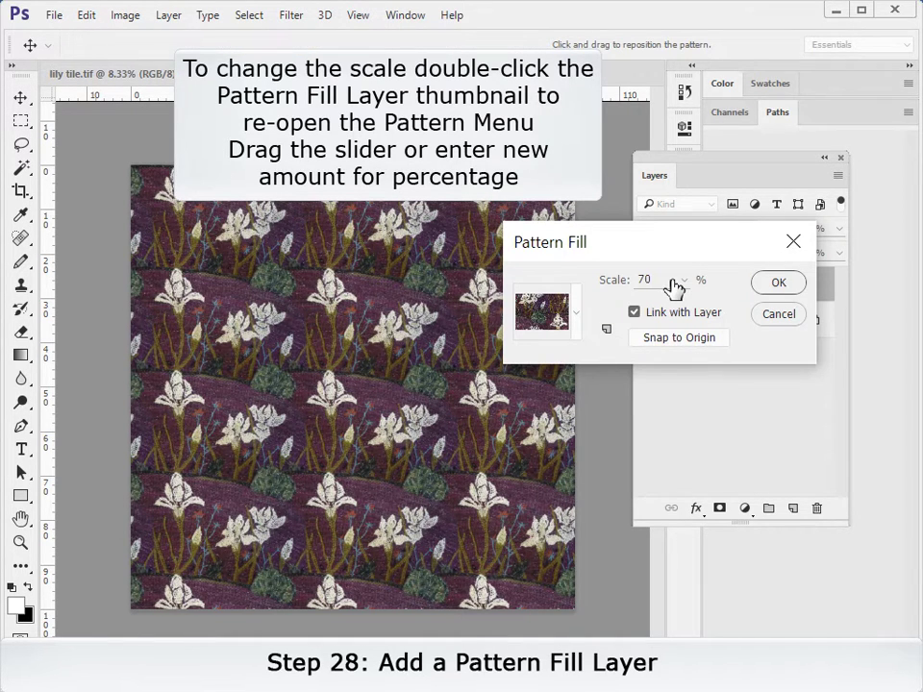
pyautogui.doubleClick(643, 280)
pyautogui.write('5')
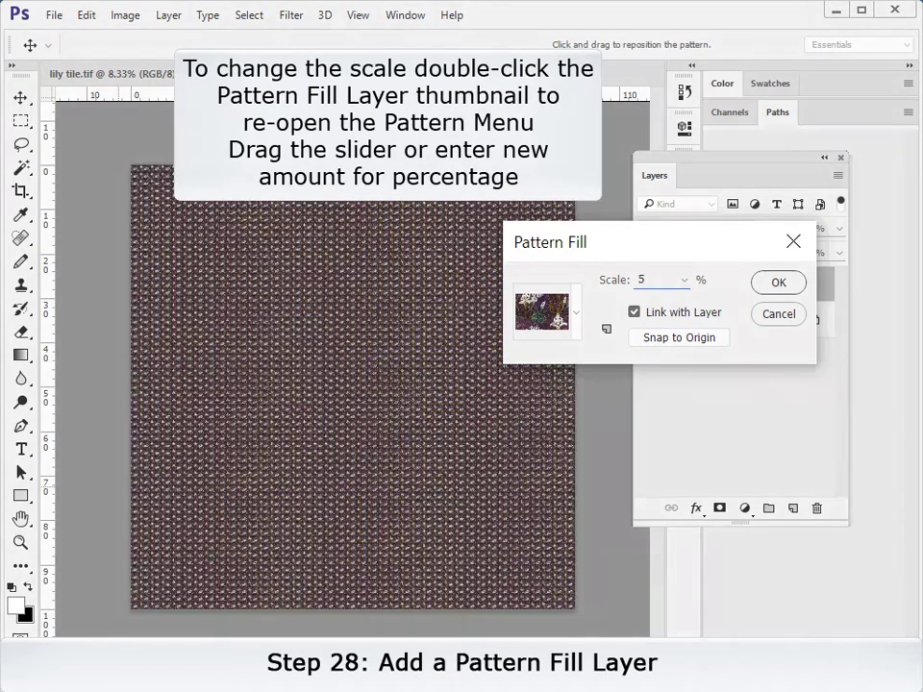
pyautogui.write('0')
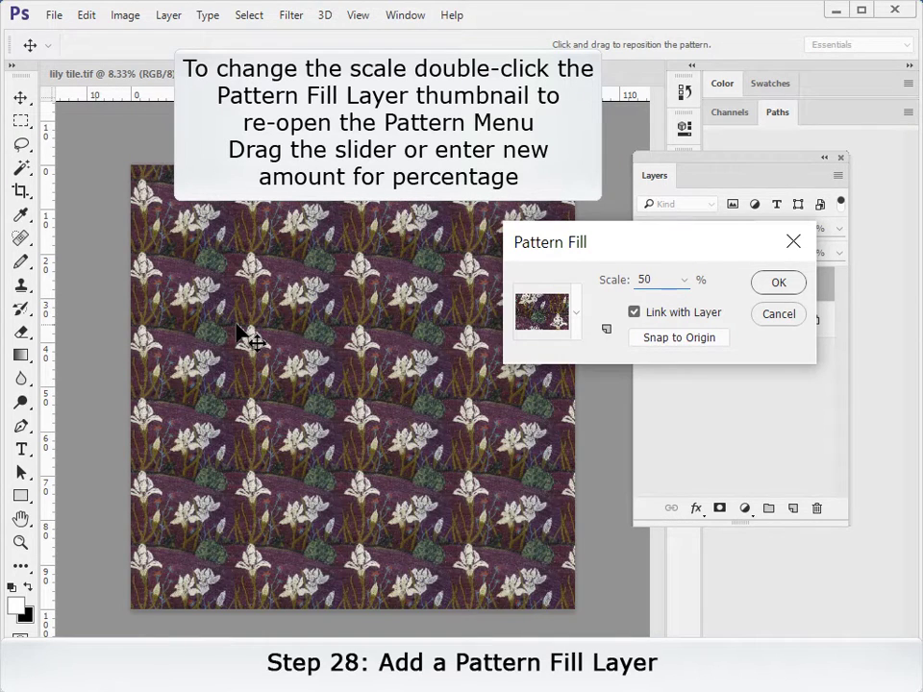
pyautogui.moveTo(251, 329); pyautogui.dragTo(274, 341)
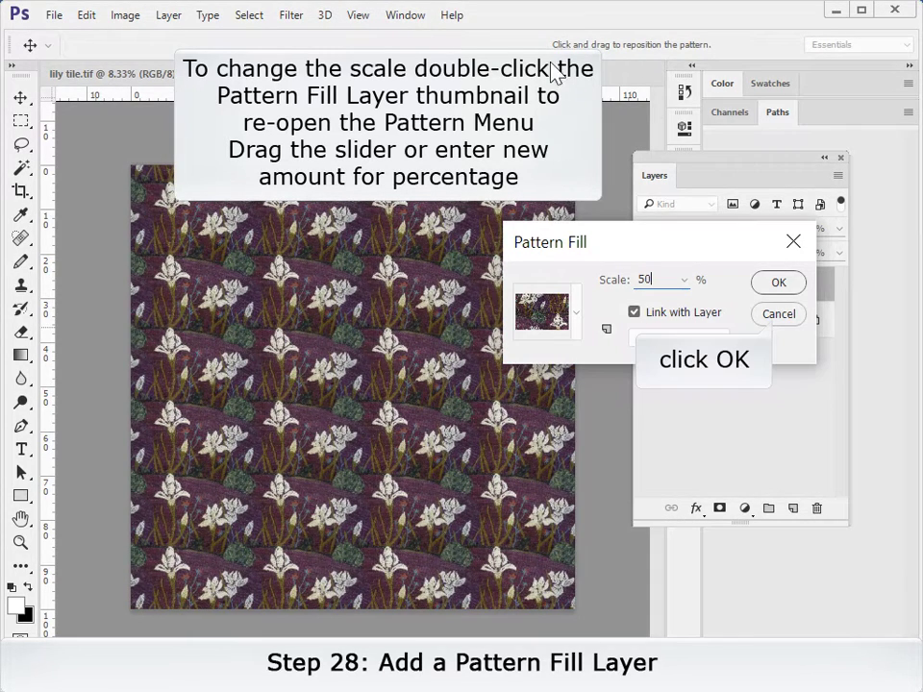
pyautogui.click(778, 282)
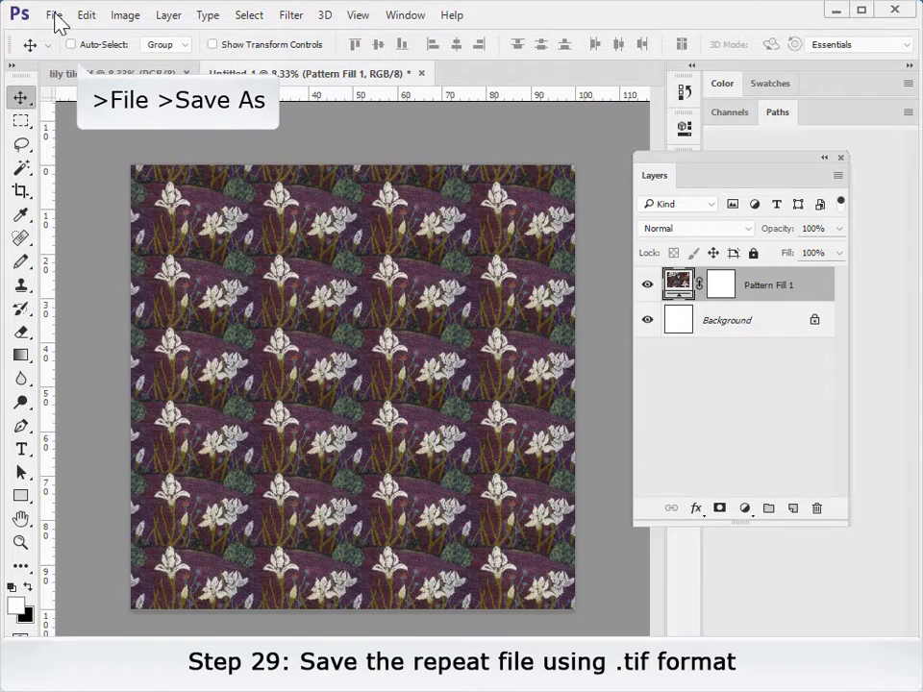
# Save the document as TIFF 'lily repeat.tif' with no compression, keeping its layers.
pyautogui.click(54, 18)
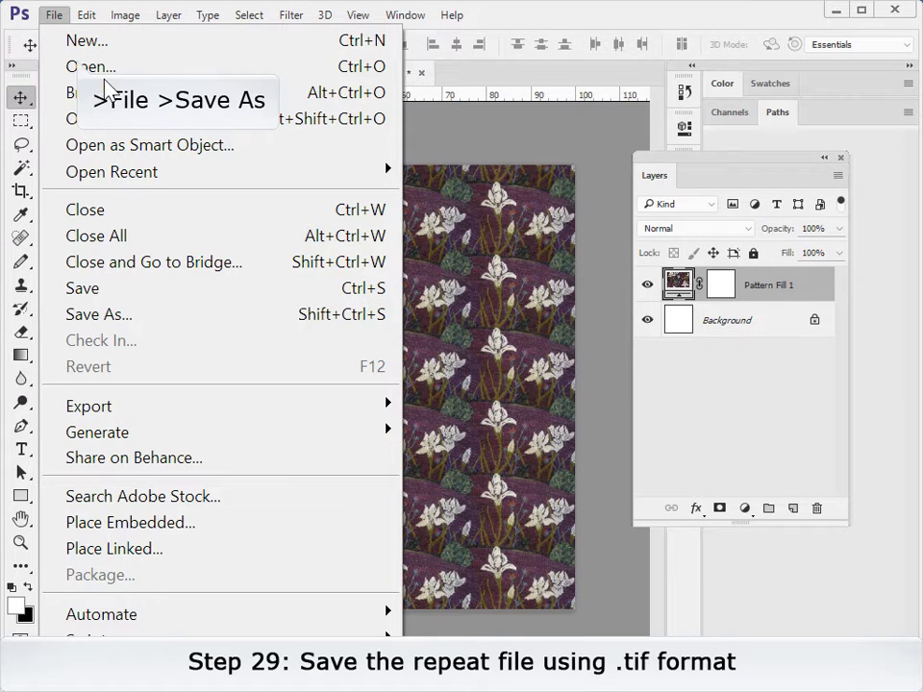
pyautogui.click(120, 317)
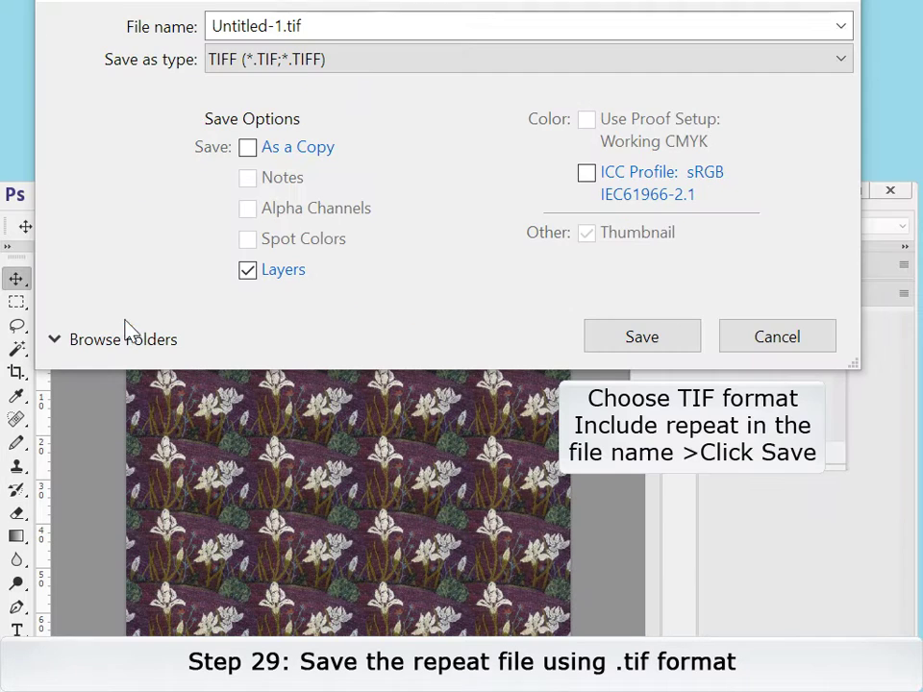
pyautogui.click(365, 61)
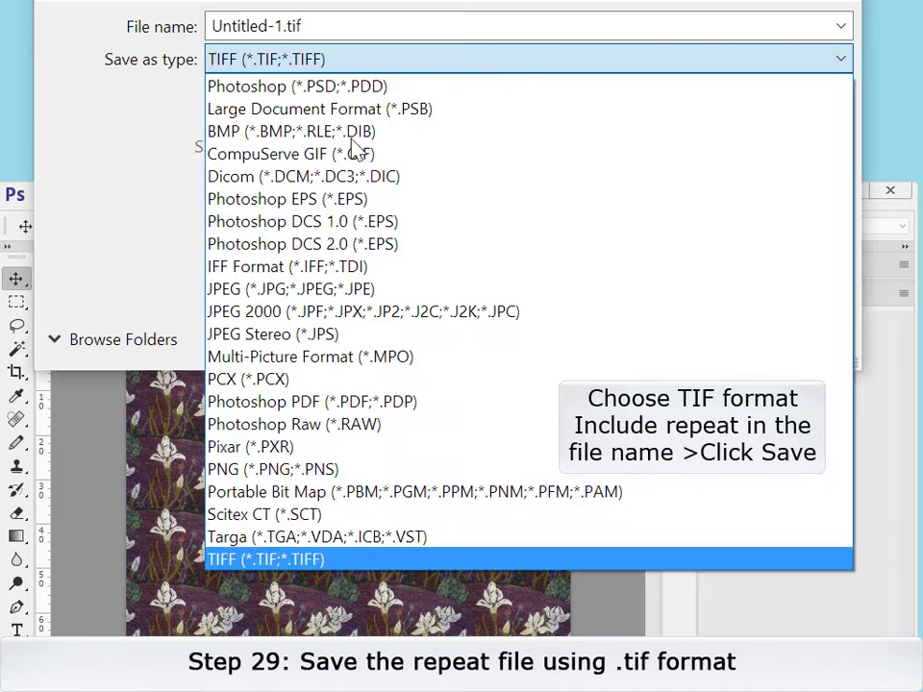
pyautogui.click(346, 562)
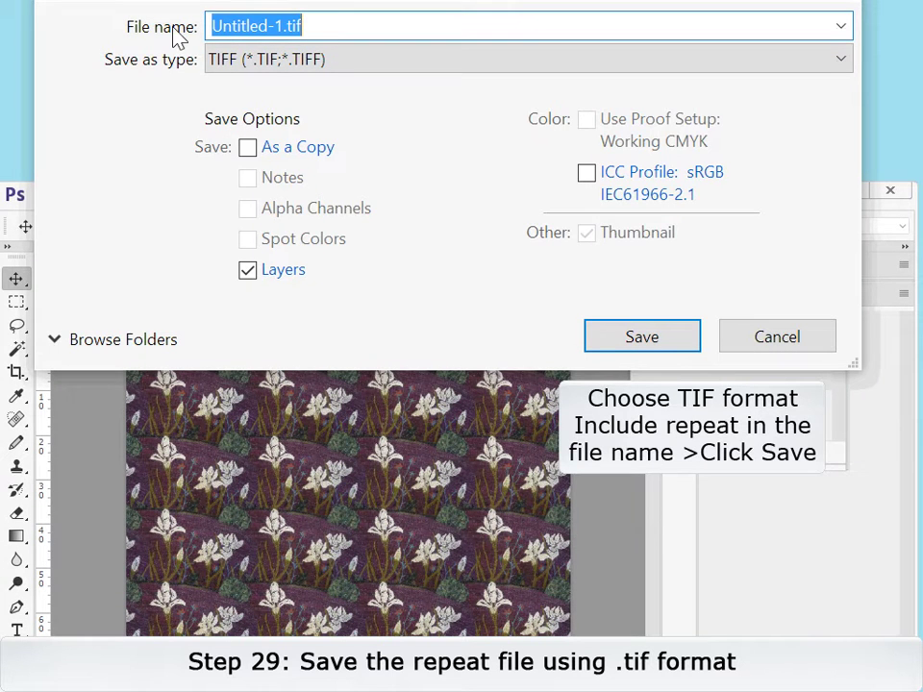
pyautogui.write('lily repeat')
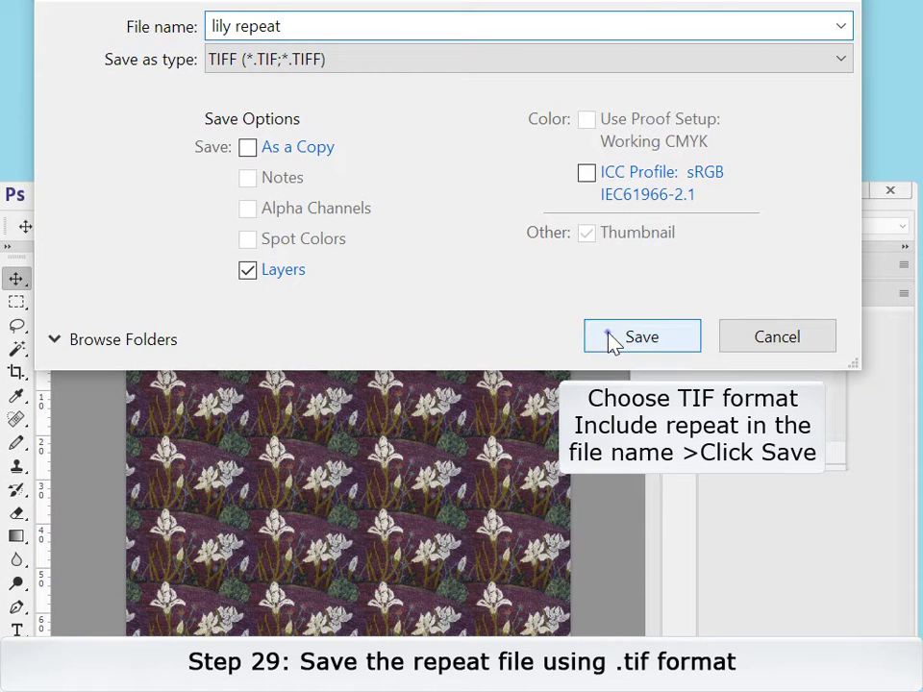
pyautogui.click(611, 341)
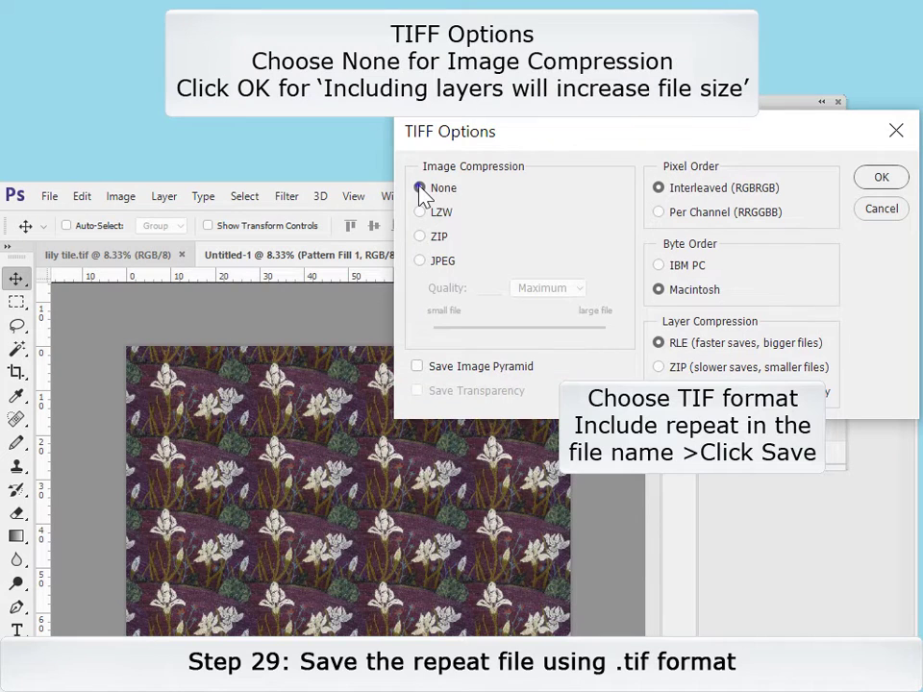
pyautogui.click(881, 188)
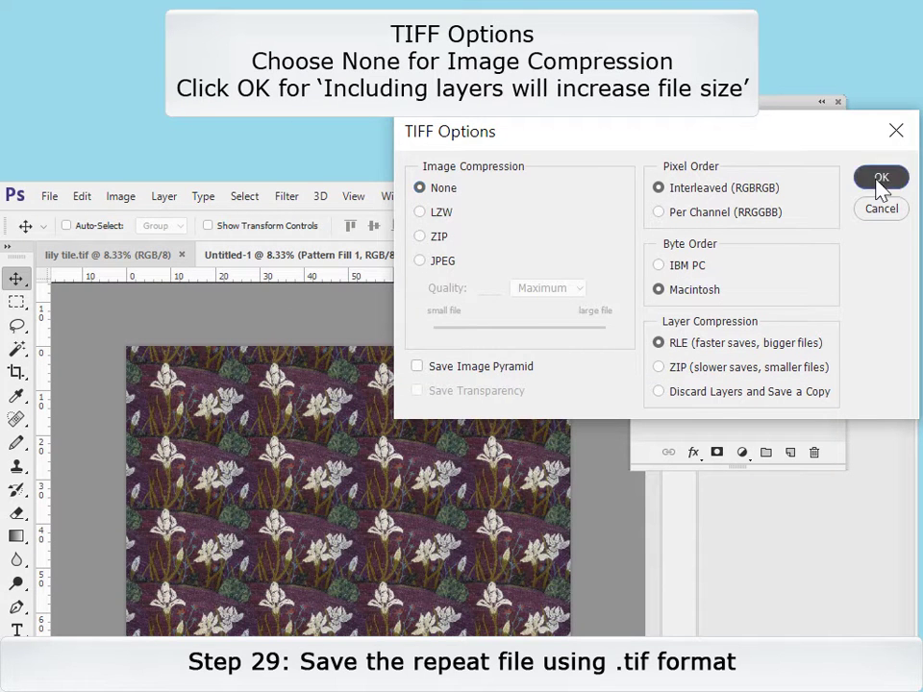
pyautogui.click(383, 236)
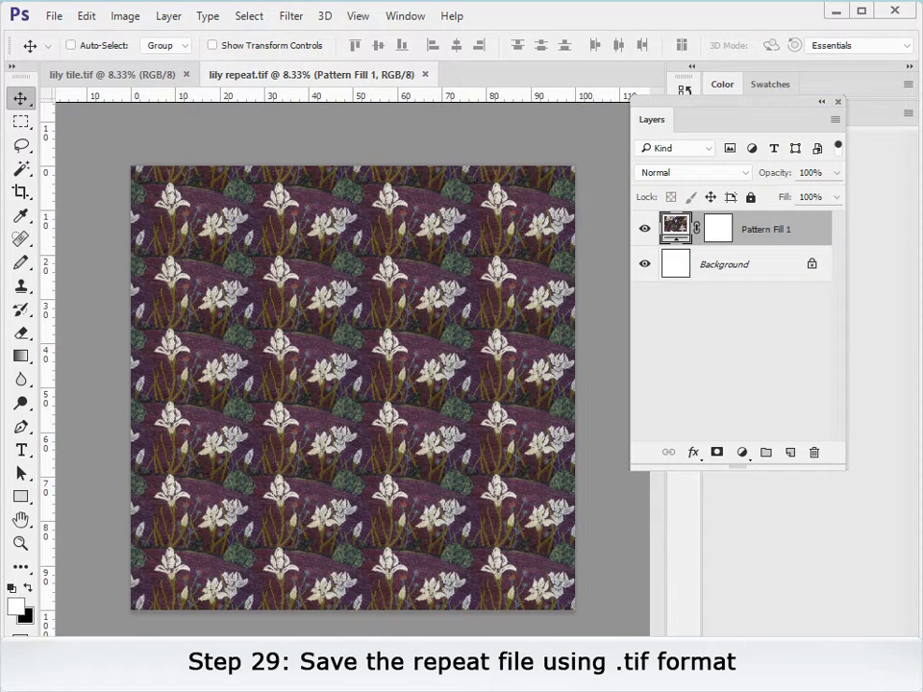